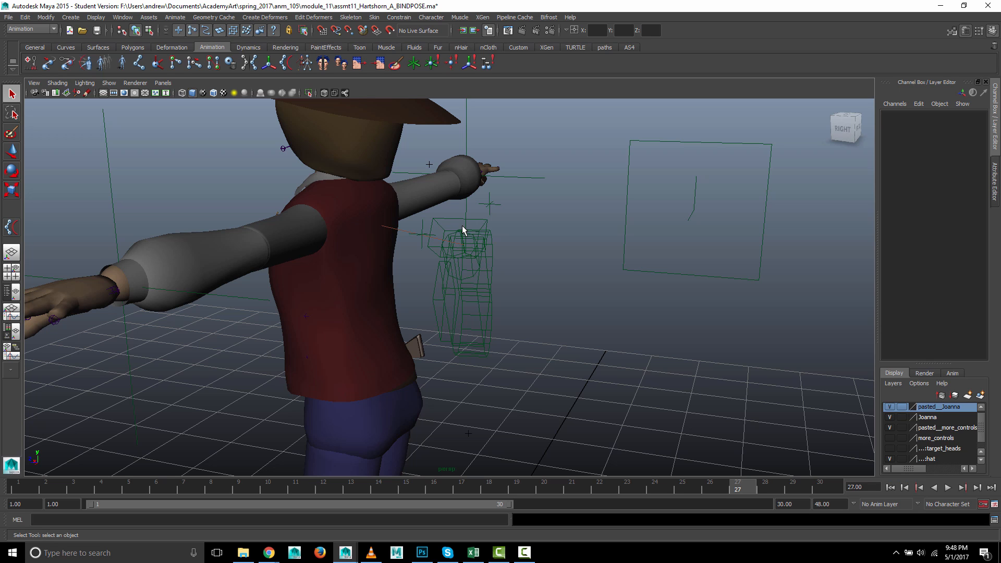
Hide NURBS surfaces and polygons in the perspective view so only the skeleton and controls remain.
left_click(109, 83)
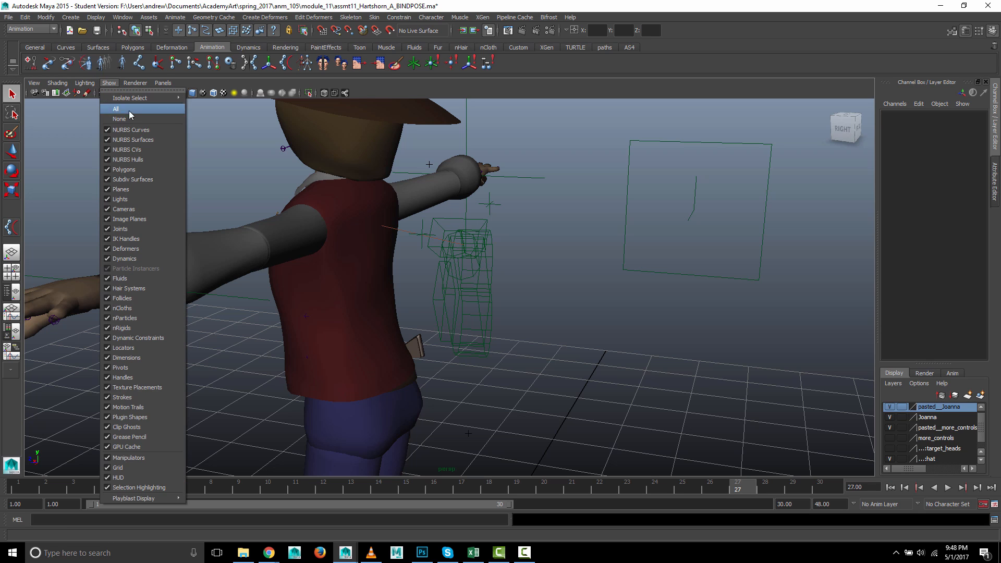
left_click(137, 142)
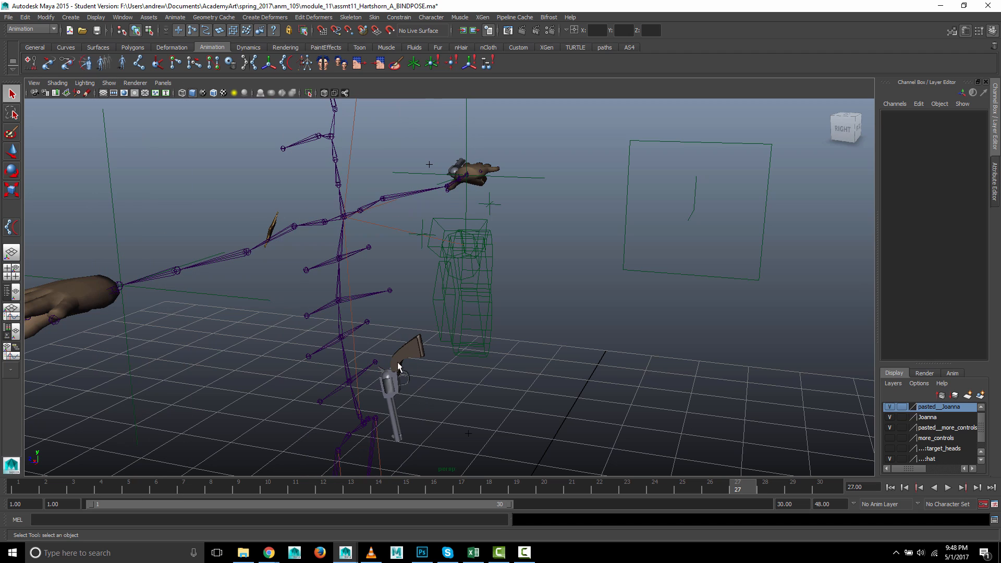
left_click(110, 84)
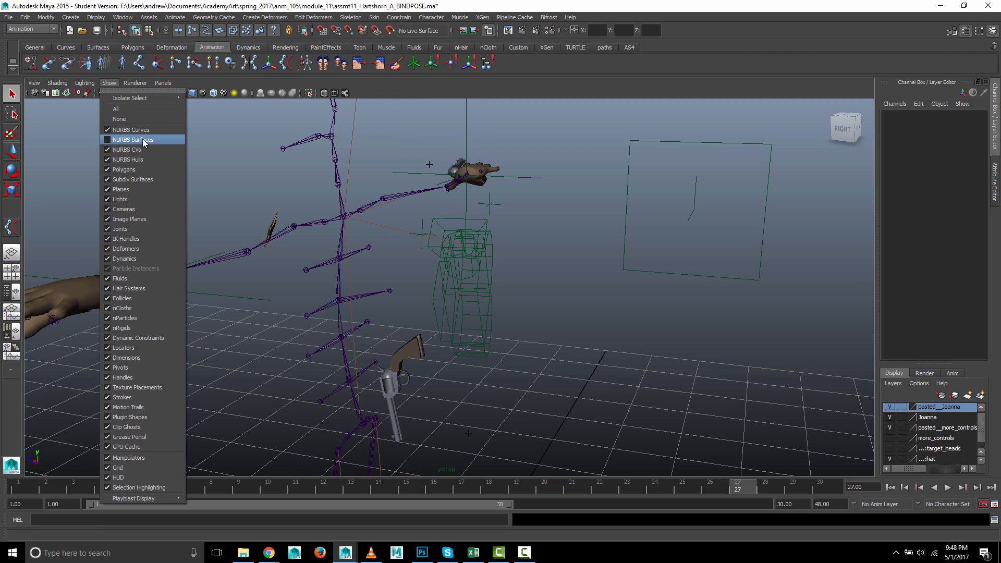
left_click(150, 168)
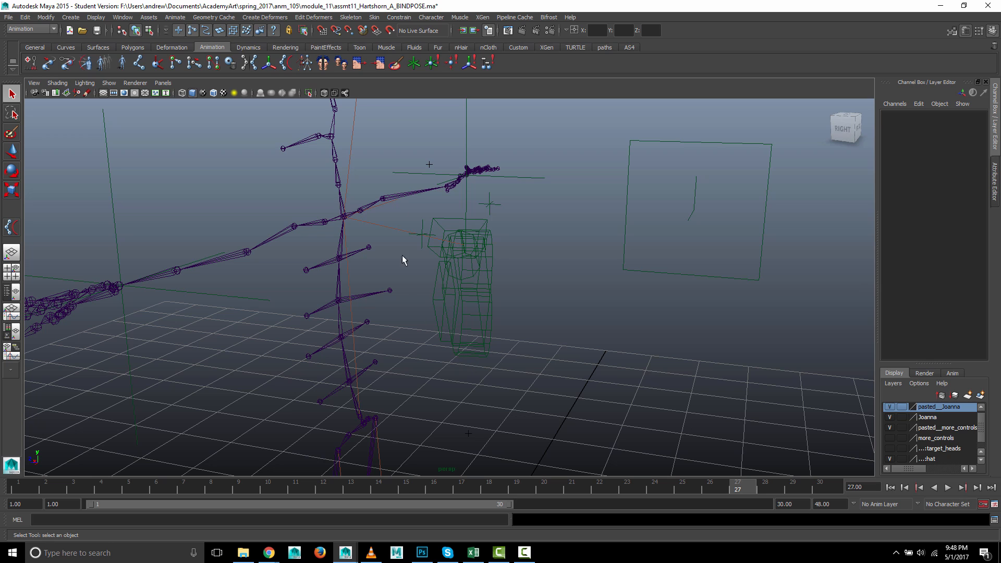
Examine the existing Back_splineIK handle on the spine and its name, then deselect it.
key("ctrl+z")
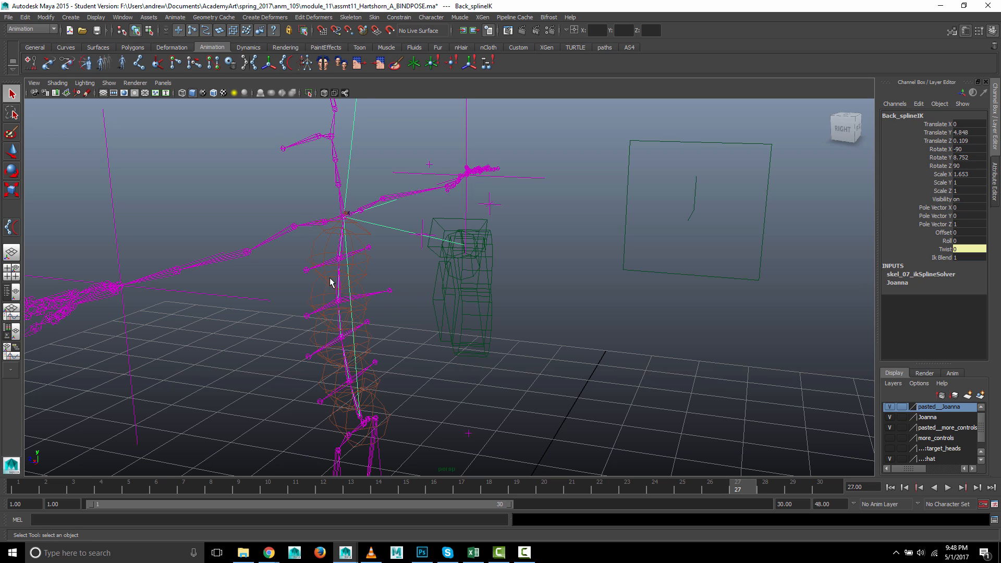
mouse_move(288, 292)
left_mouse_down("alt")
mouse_move(289, 307)
mouse_move(270, 299)
mouse_move(298, 310)
mouse_move(284, 319)
mouse_move(307, 295)
left_mouse_up("alt")
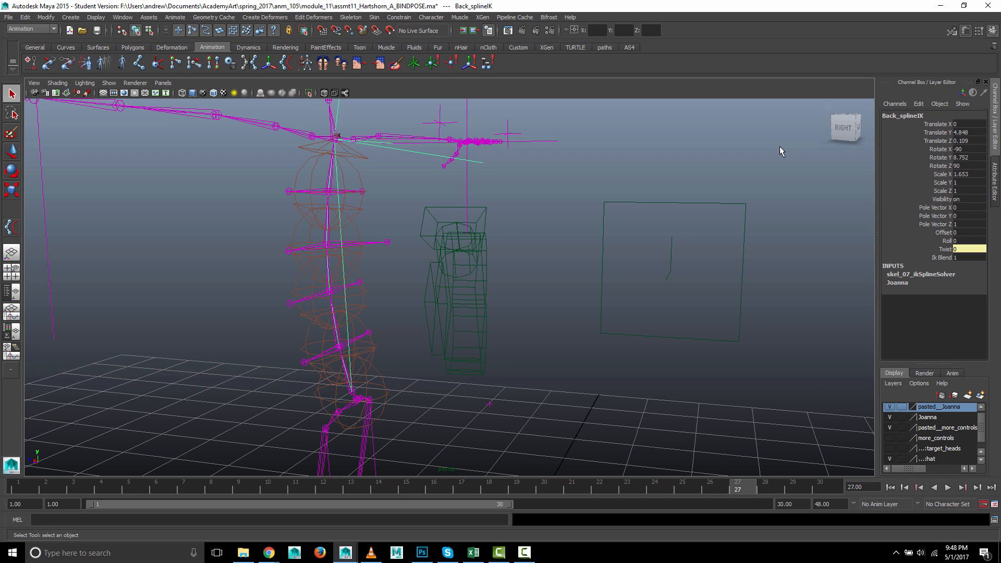
left_click(900, 123)
double_click(897, 115)
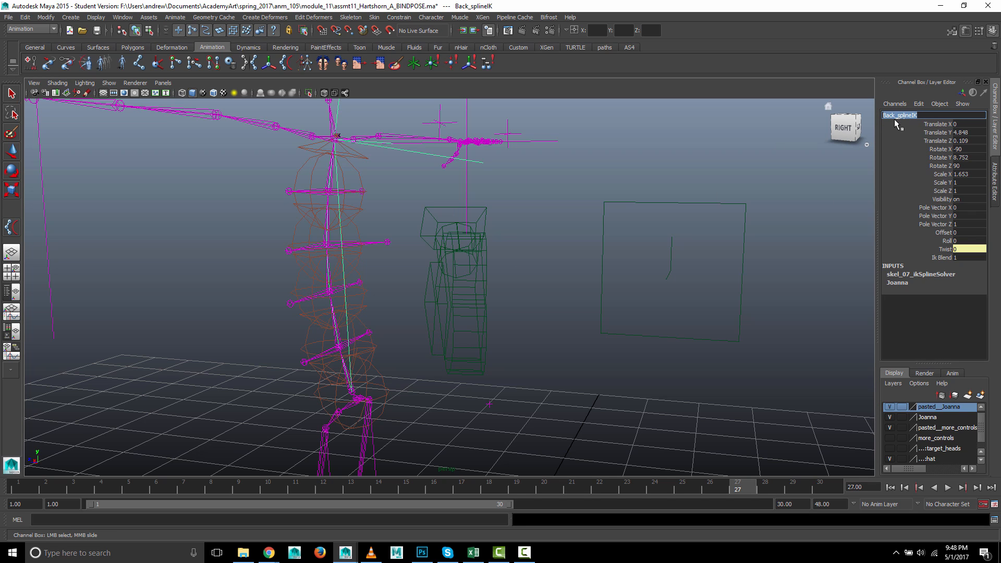
key("Return")
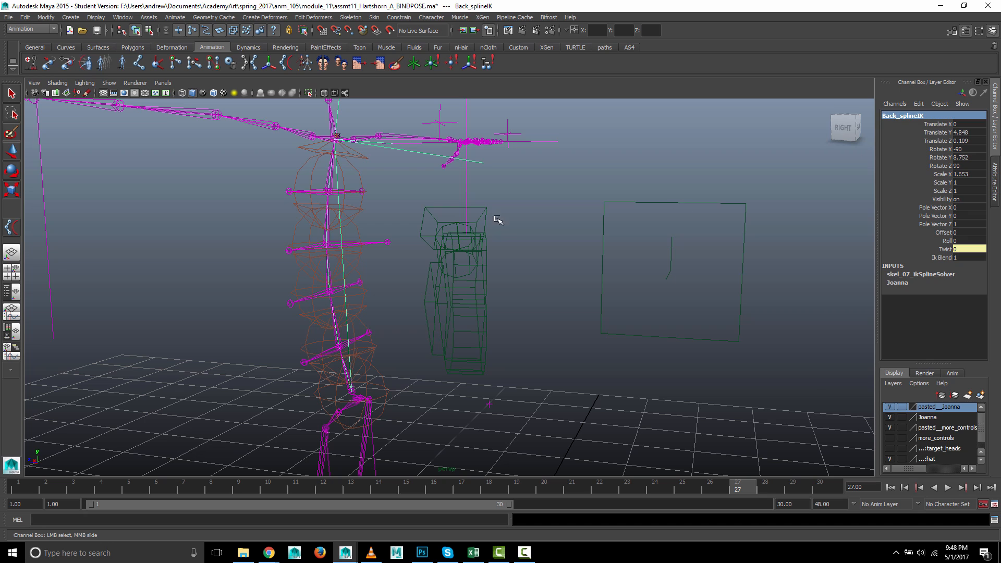
left_click(395, 157)
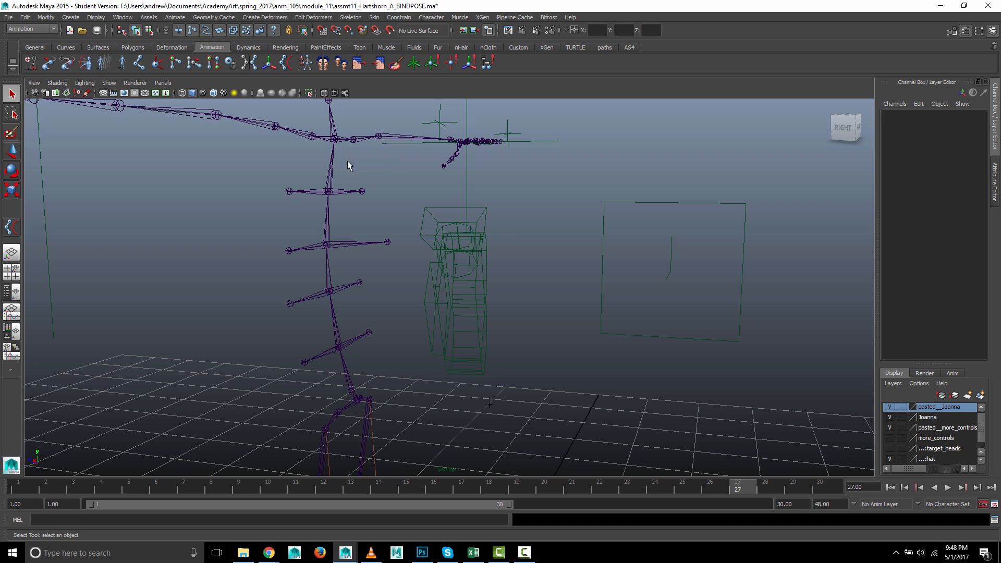
Create an IK spline handle from the back_a joint above the pelvis to the spine joint at shoulder level, with an auto-created one-span curve.
left_click(345, 18)
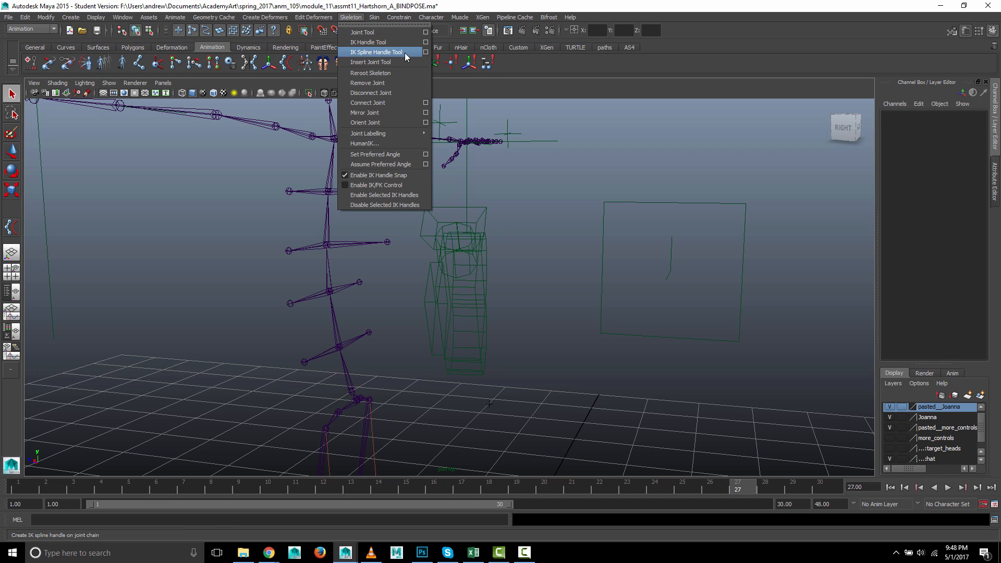
left_click(426, 52)
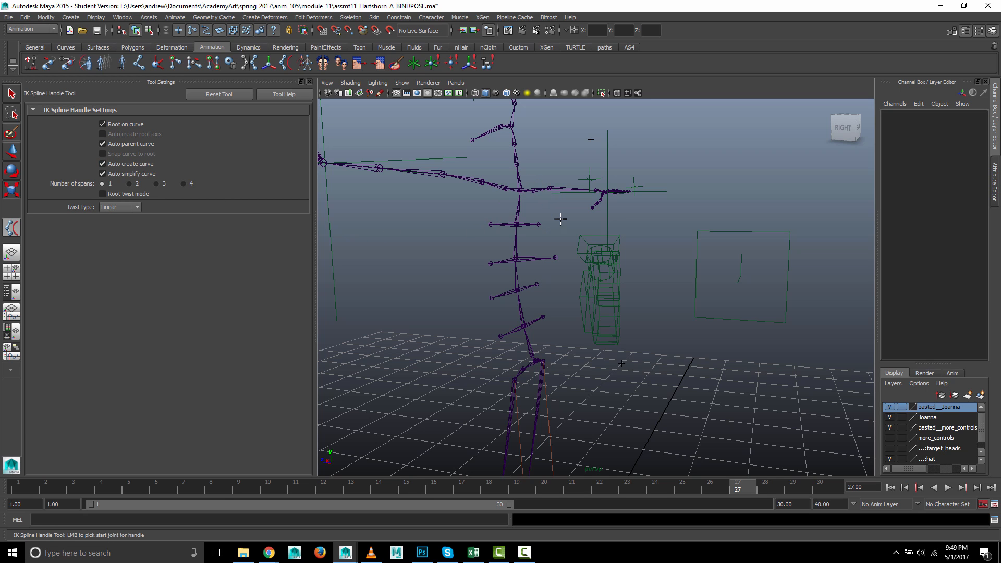
left_click(535, 359)
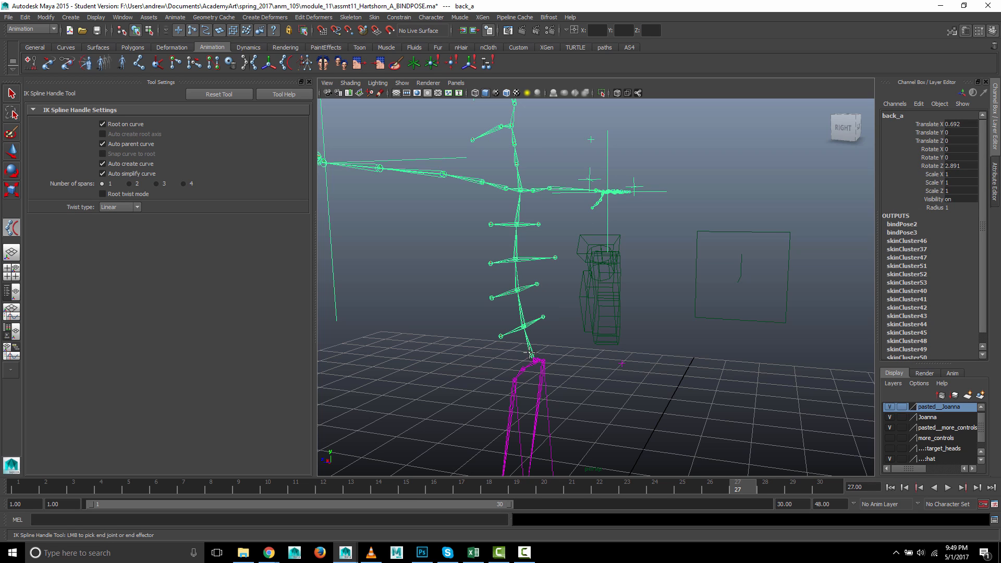
left_click(521, 190)
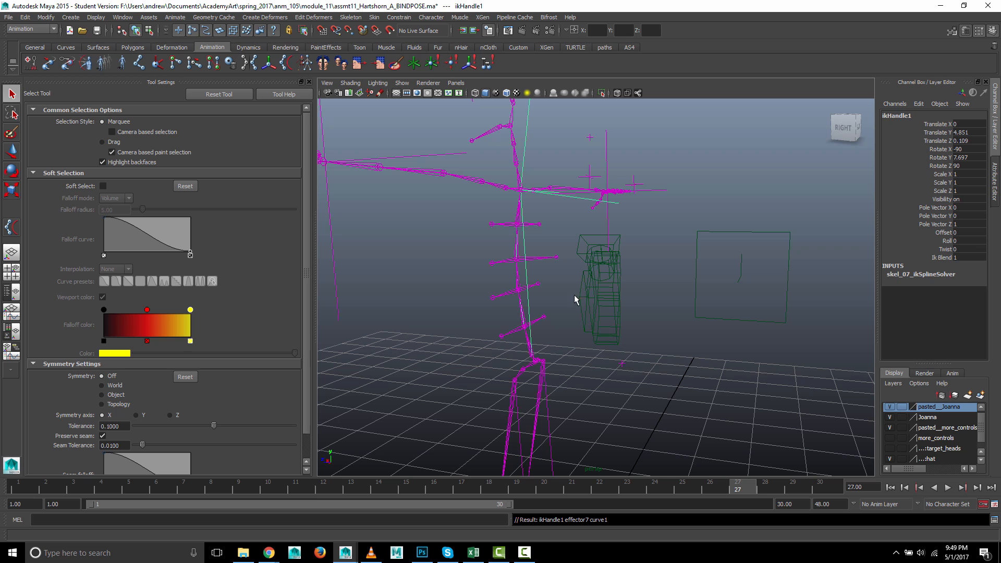
Restrict object selection to curves only and select the new IK spline's curve along the spine.
left_click_drag(455, 296, 530, 313, "alt")
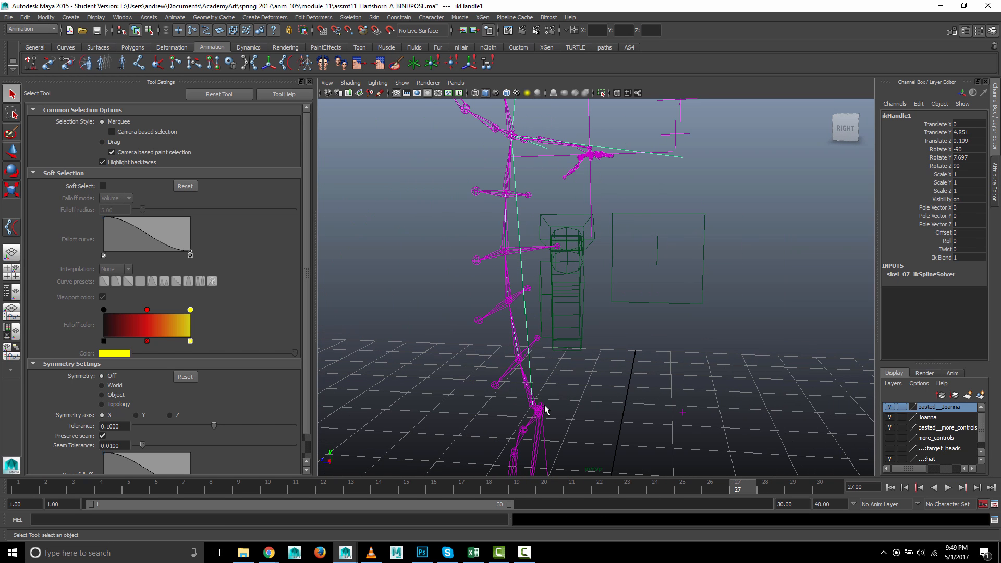
left_click_drag(453, 308, 445, 282, "alt")
left_click(435, 234)
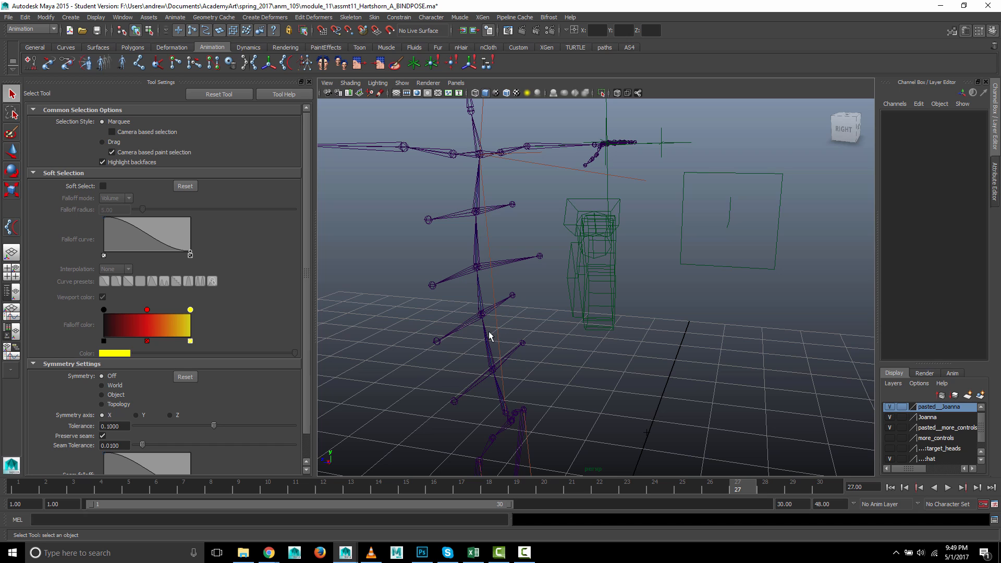
left_click(165, 32)
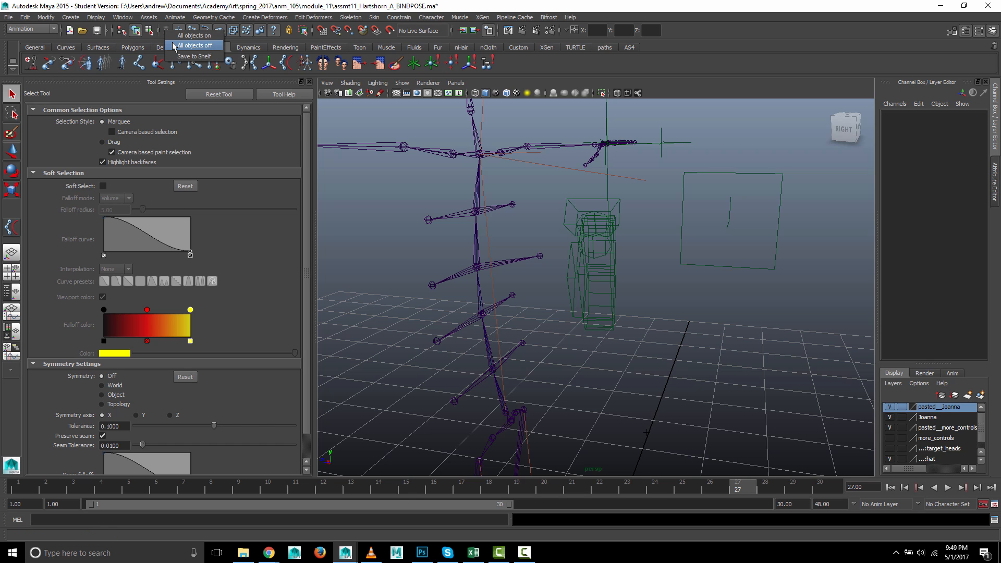
left_click(173, 44)
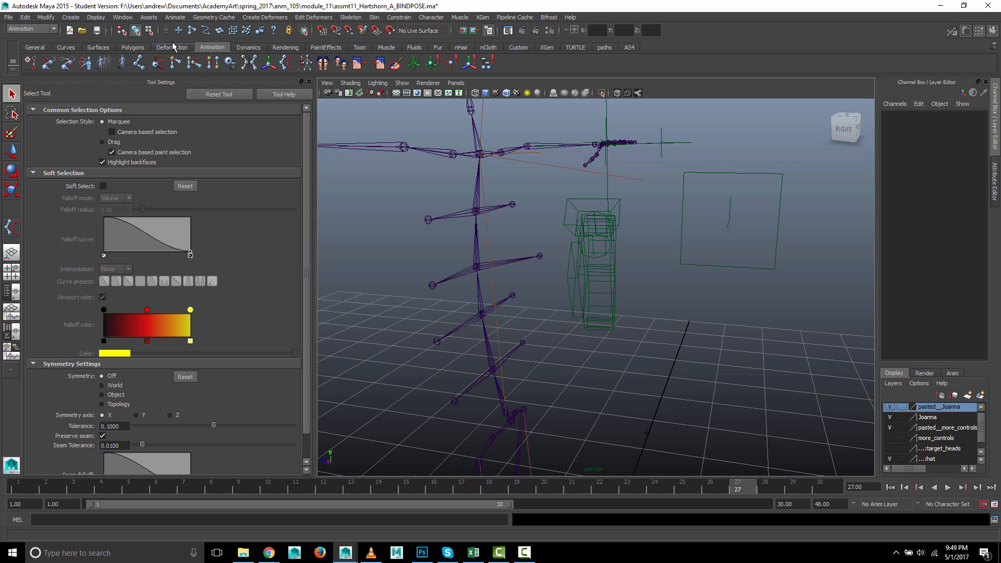
left_click(206, 32)
left_click_drag(467, 233, 480, 252)
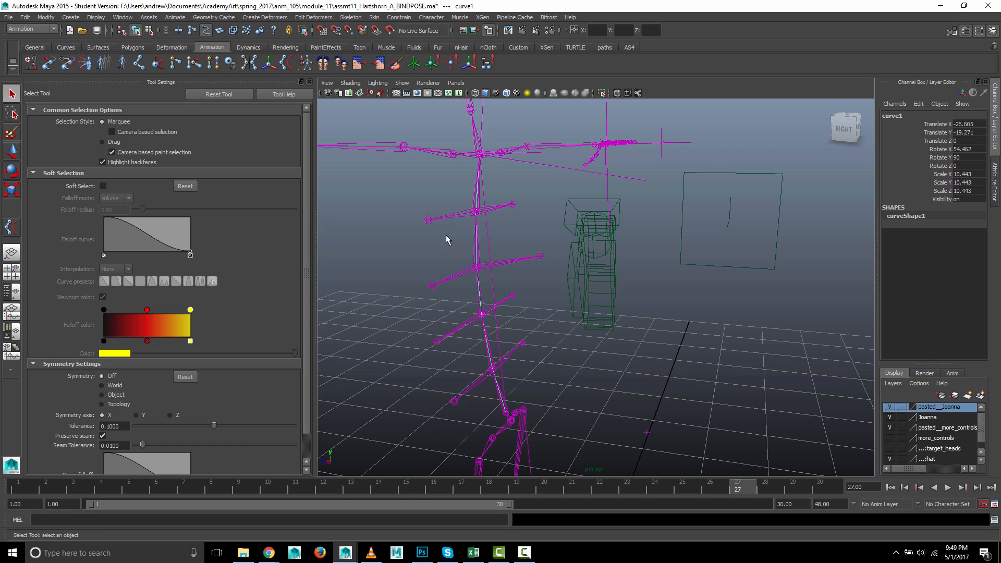
Select the upper-middle control vertex of the spine curve, try moving it, and undo that move.
right_click_drag(402, 241, 363, 244)
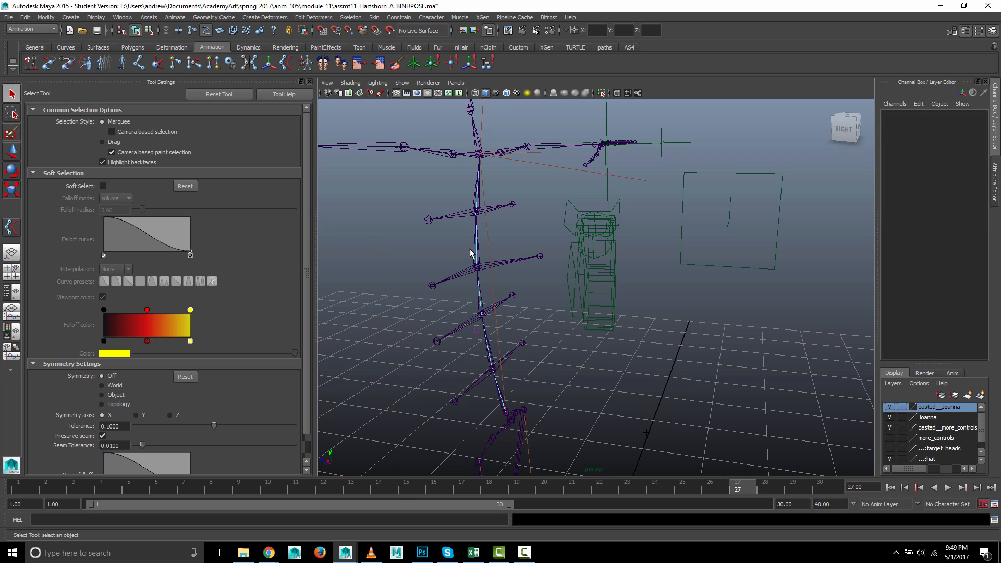
left_click(471, 250)
key("w")
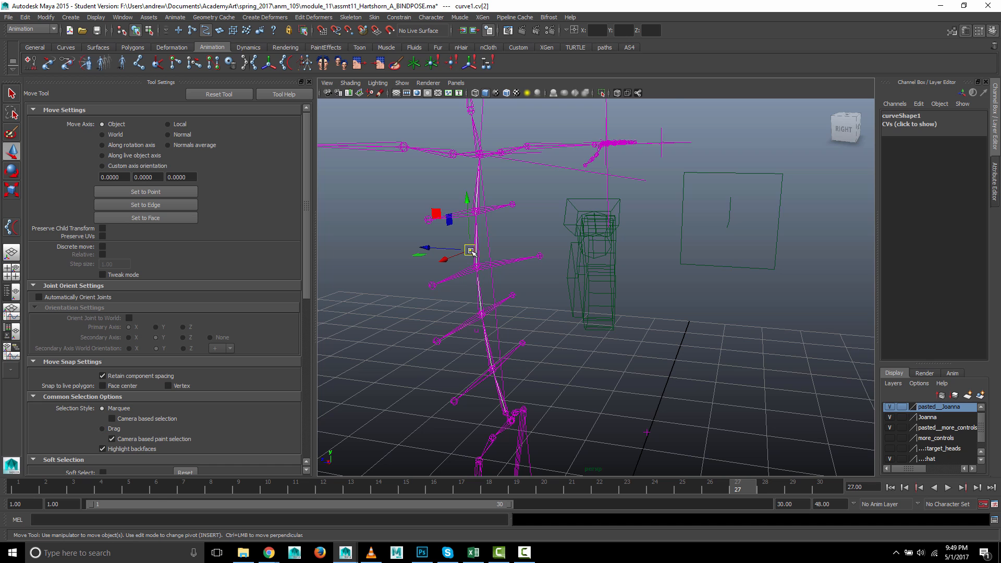
left_click_drag(471, 252, 506, 258)
key("ctrl+z")
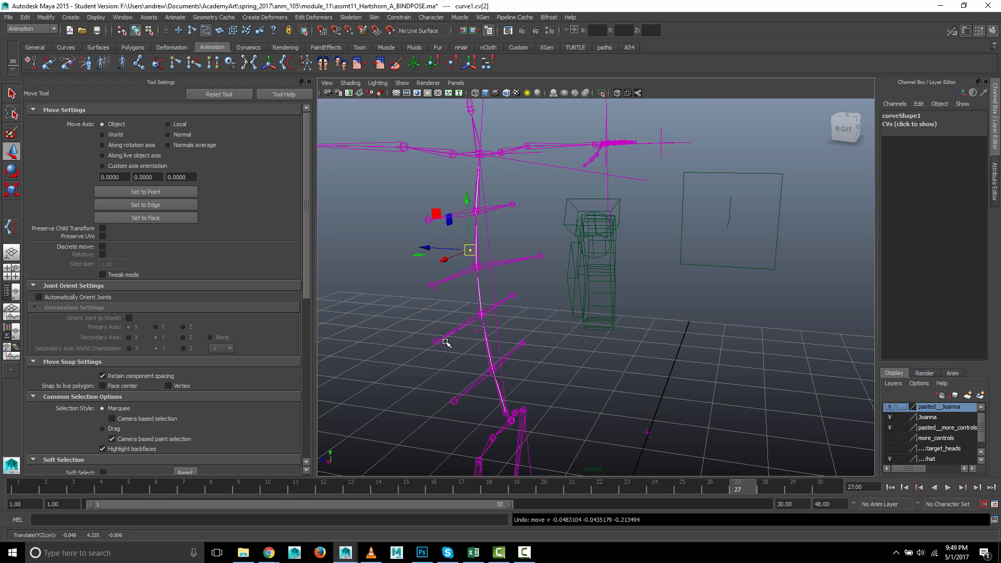
Create a cluster in Relative mode with envelope 1.000 on the selected upper vertex and check its attributes.
mouse_move(446, 343)
left_mouse_down("alt")
mouse_move(459, 340)
mouse_move(436, 340)
left_mouse_up("alt")
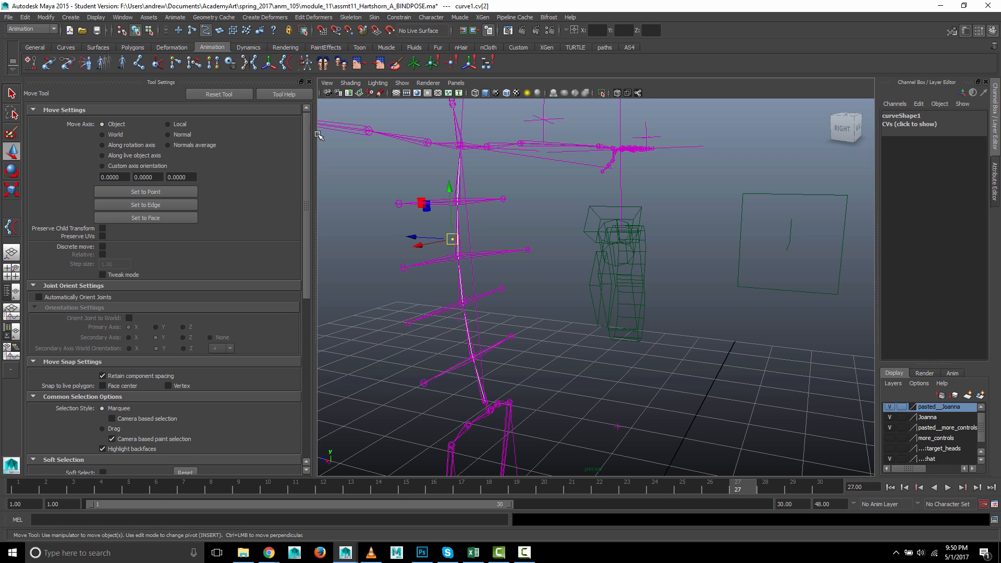
left_click(268, 17)
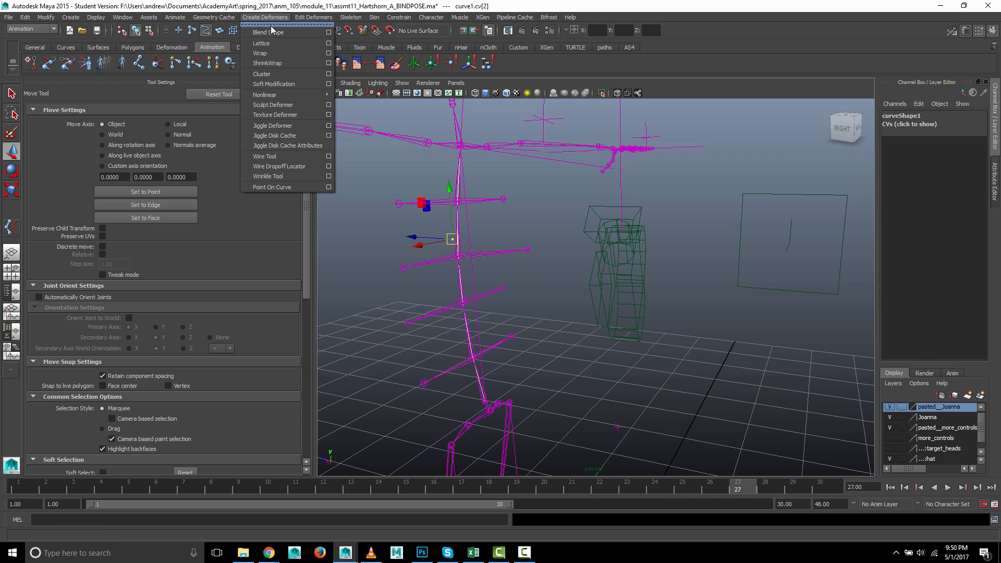
left_click(329, 73)
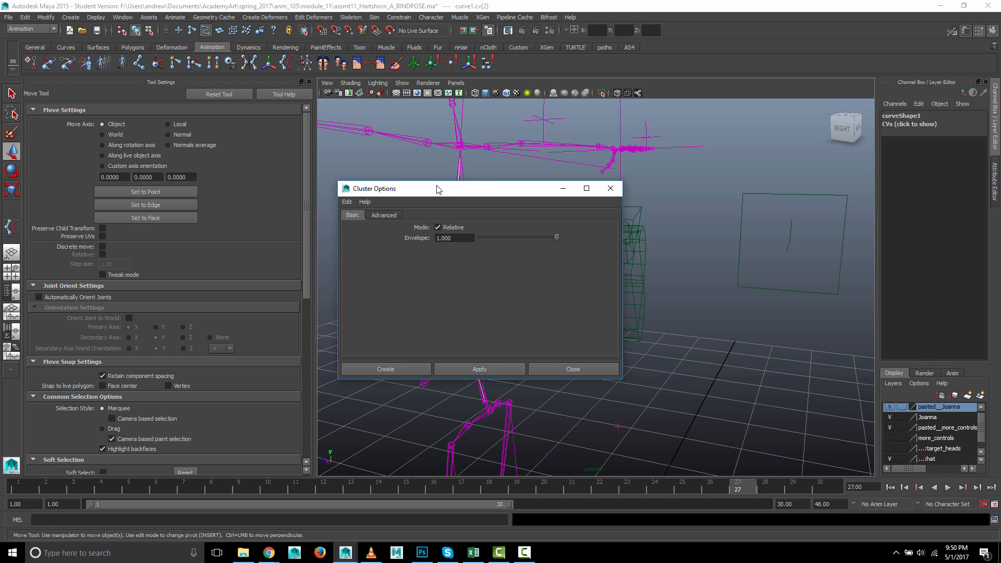
left_click_drag(445, 190, 186, 151)
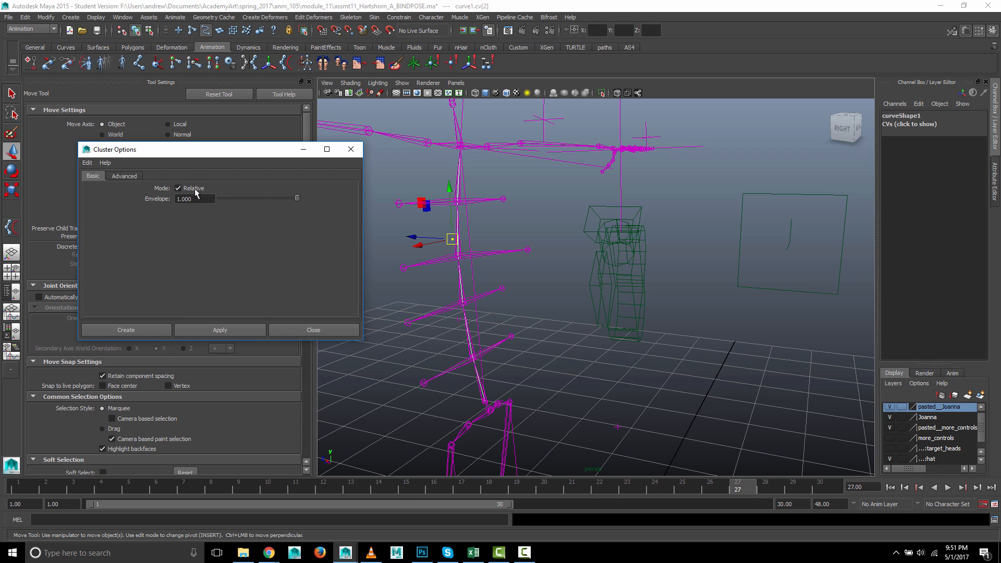
left_click(128, 330)
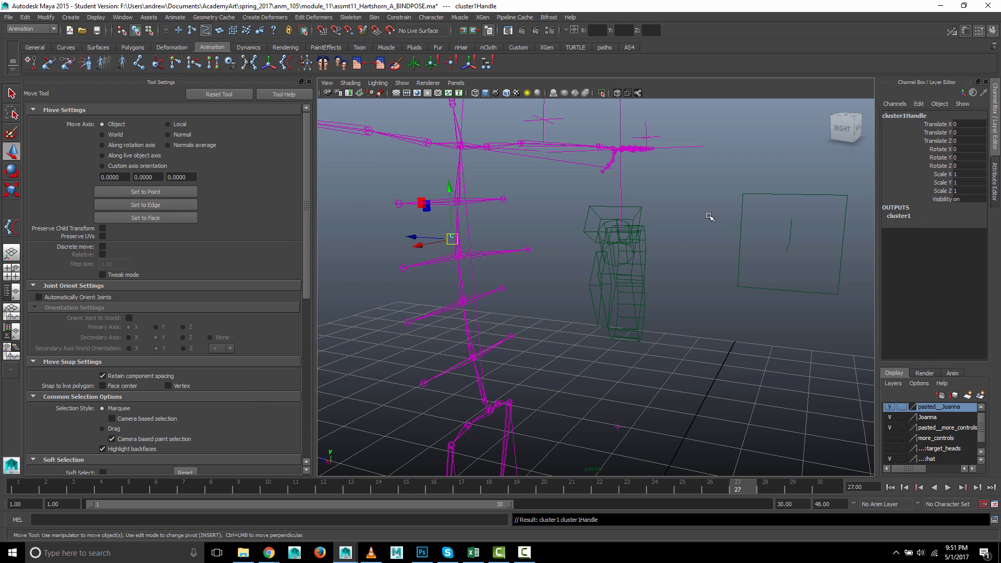
key("ctrl+a")
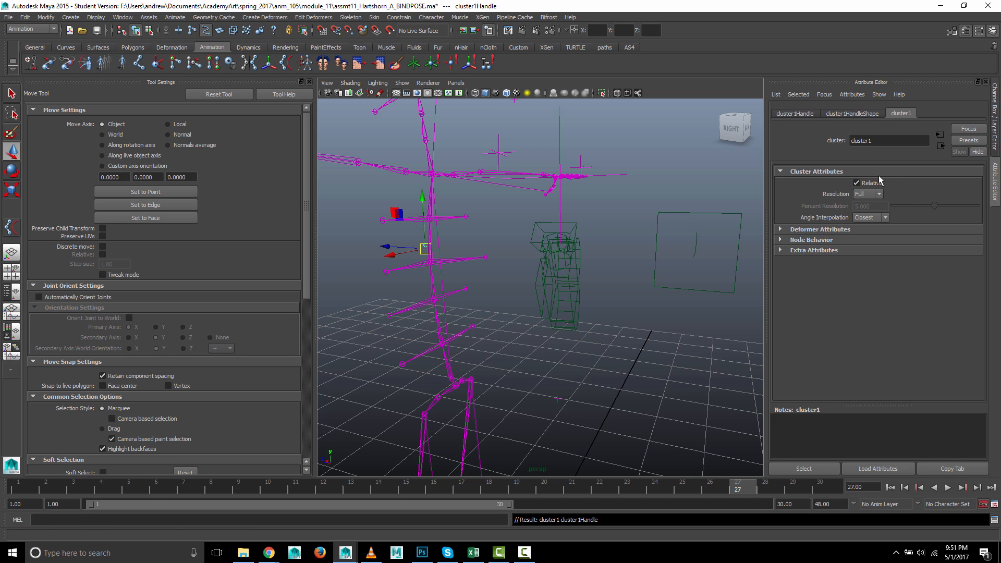
left_click(998, 93)
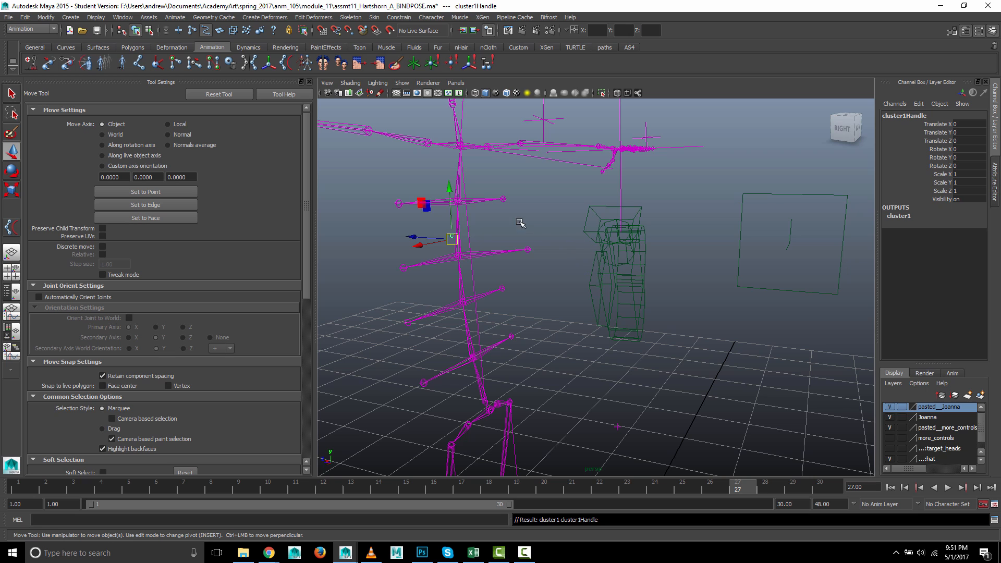
Select the lower-middle control vertex of the spine curve and create a cluster on it.
left_click_drag(520, 223, 527, 220, "alt")
left_click(416, 270)
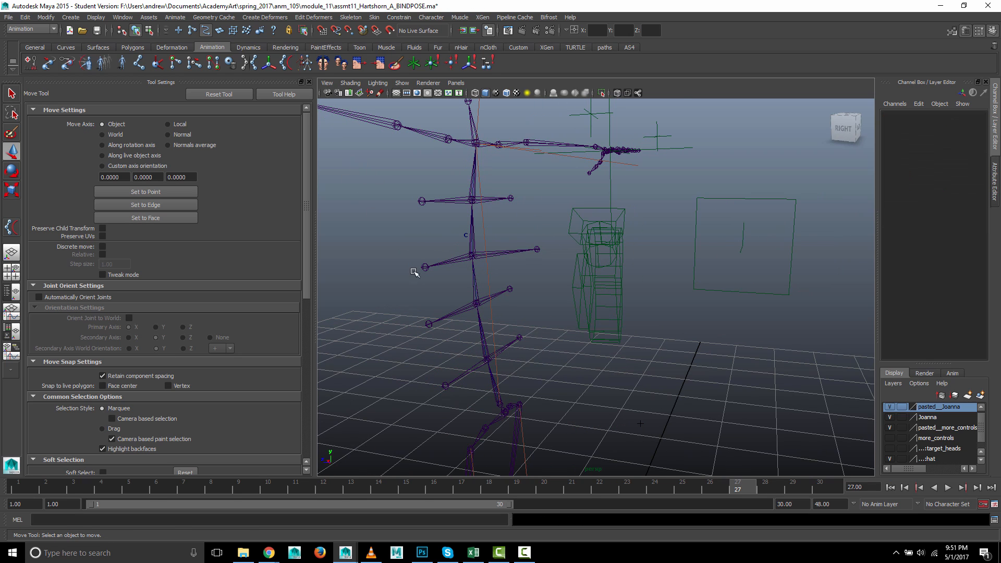
left_click_drag(428, 287, 494, 285)
right_click_drag(395, 297, 348, 298)
left_click_drag(463, 317, 496, 346)
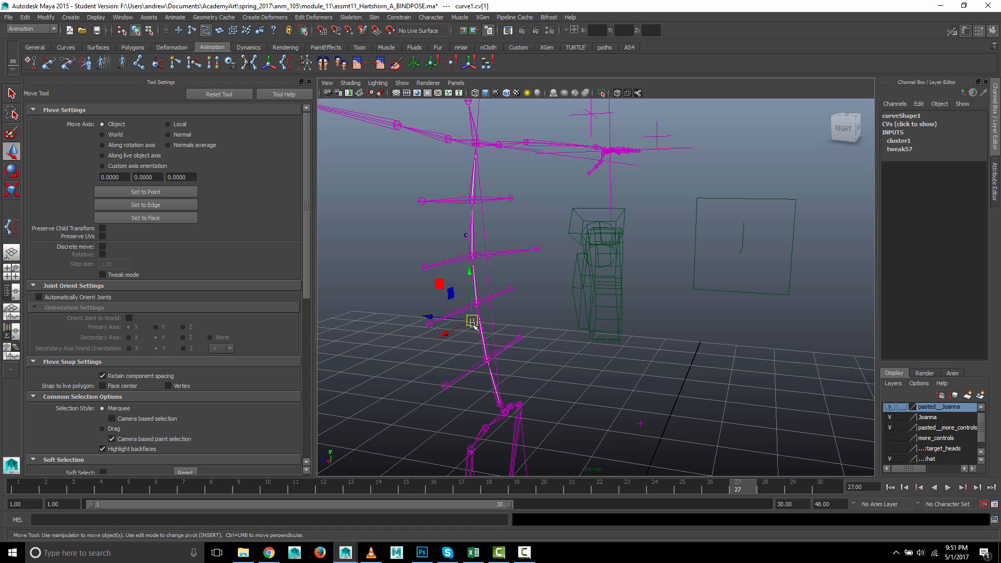
left_click(251, 17)
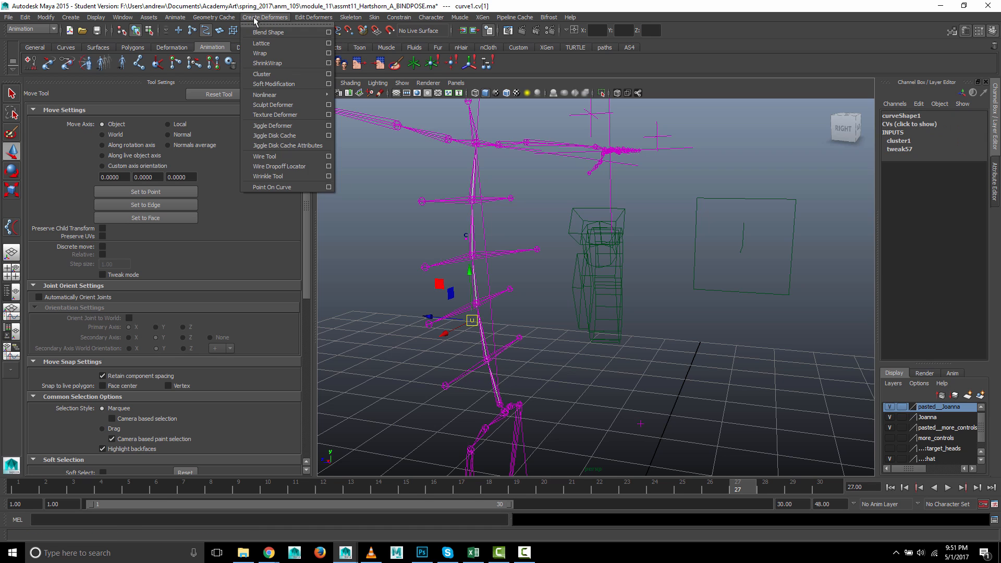
left_click(269, 78)
left_click(525, 206)
Test the rig by moving the_man master control at the character's feet, and undo the move.
left_click_drag(574, 342, 569, 339, "alt")
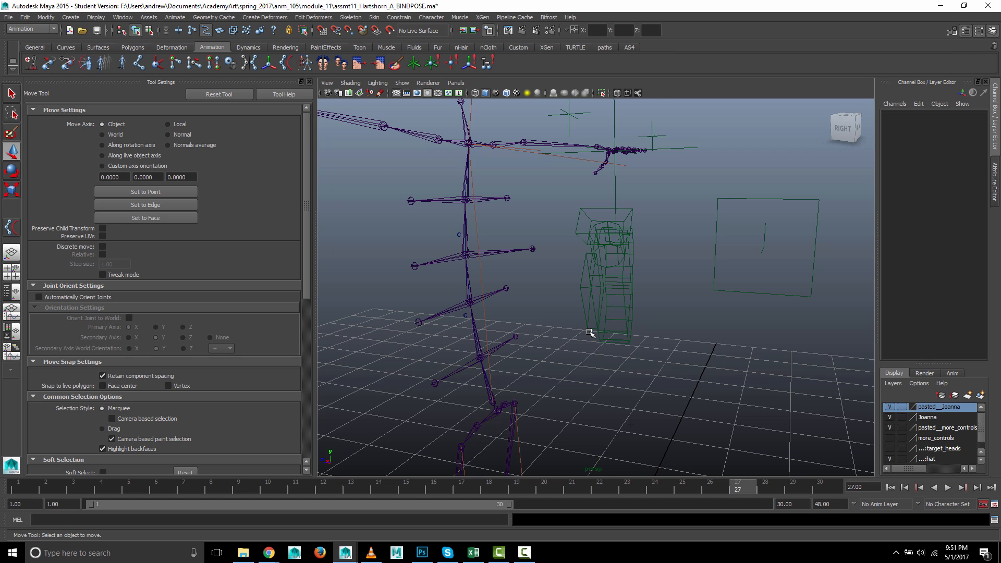
scroll(588, 333, "down", 2)
middle_click_drag(609, 388, 572, 340, "alt")
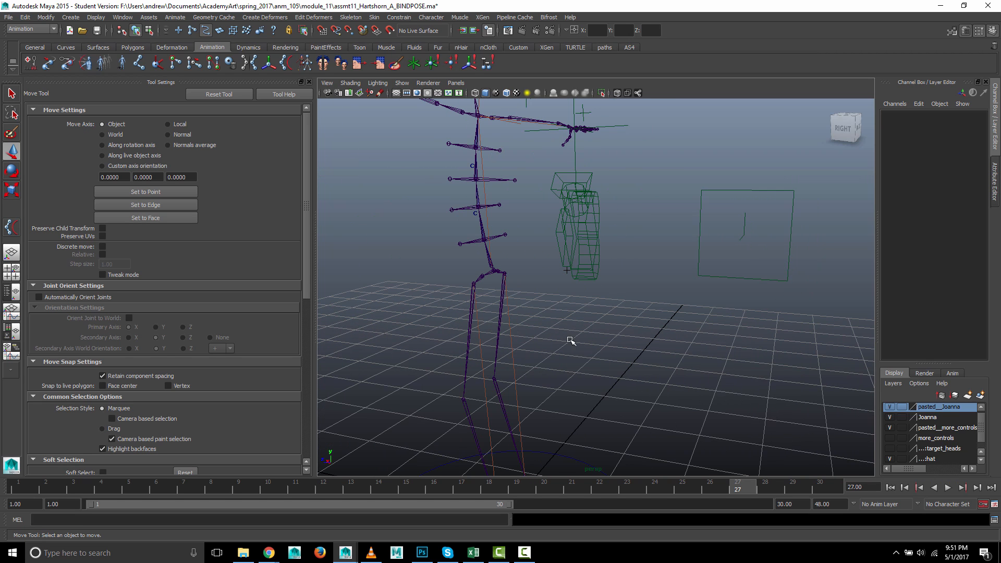
scroll(559, 447, "down", 2)
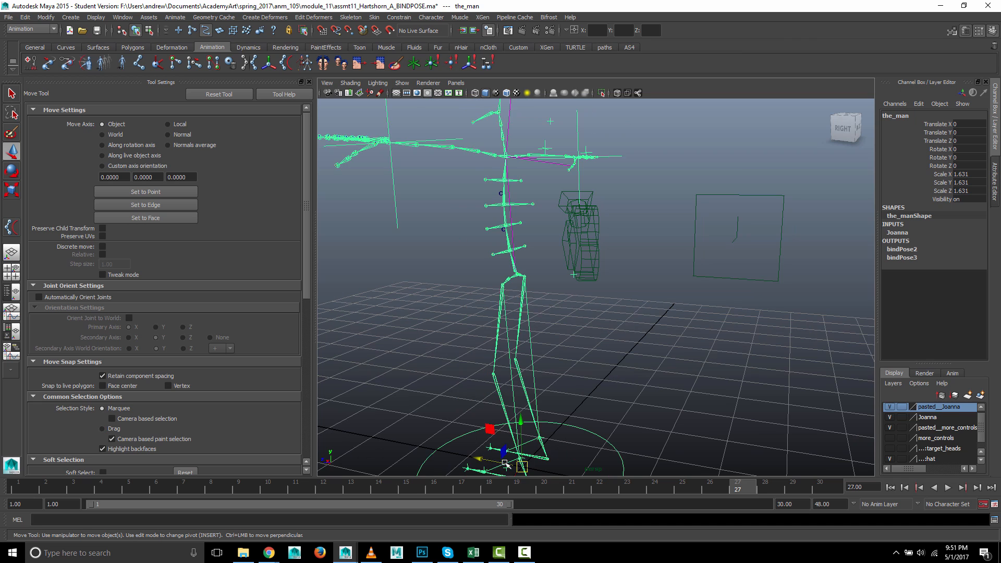
left_click_drag(479, 458, 390, 441)
key("ctrl+z")
scroll(551, 257, "up", 5)
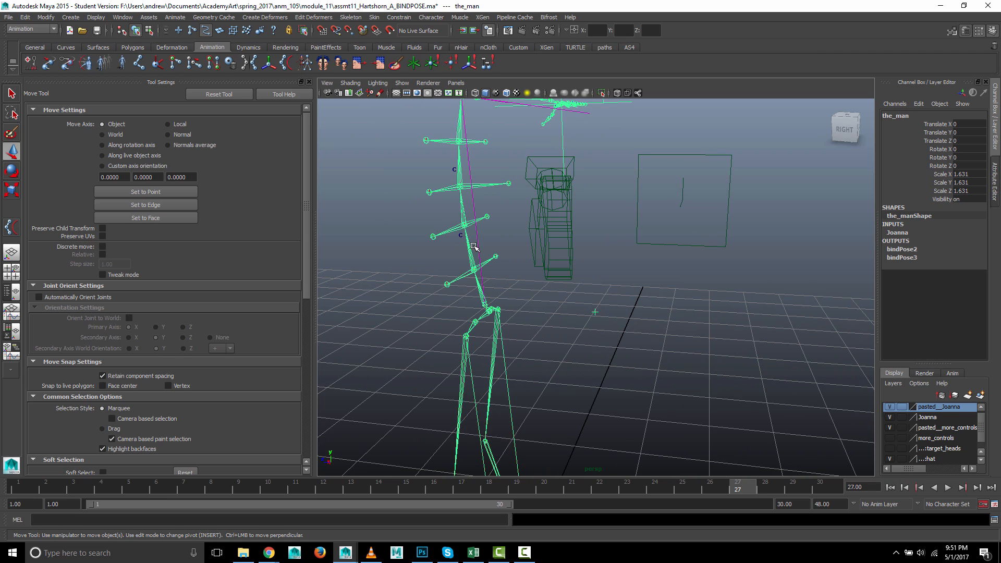
Select the lower cluster on the spine, try moving it, and undo that move.
left_click(459, 239)
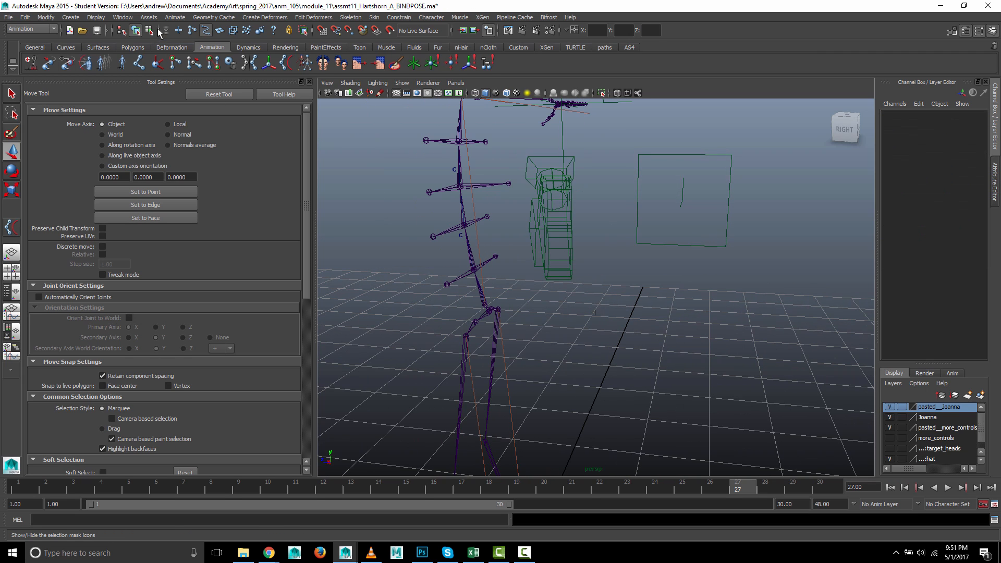
left_click(174, 30)
left_click(172, 37)
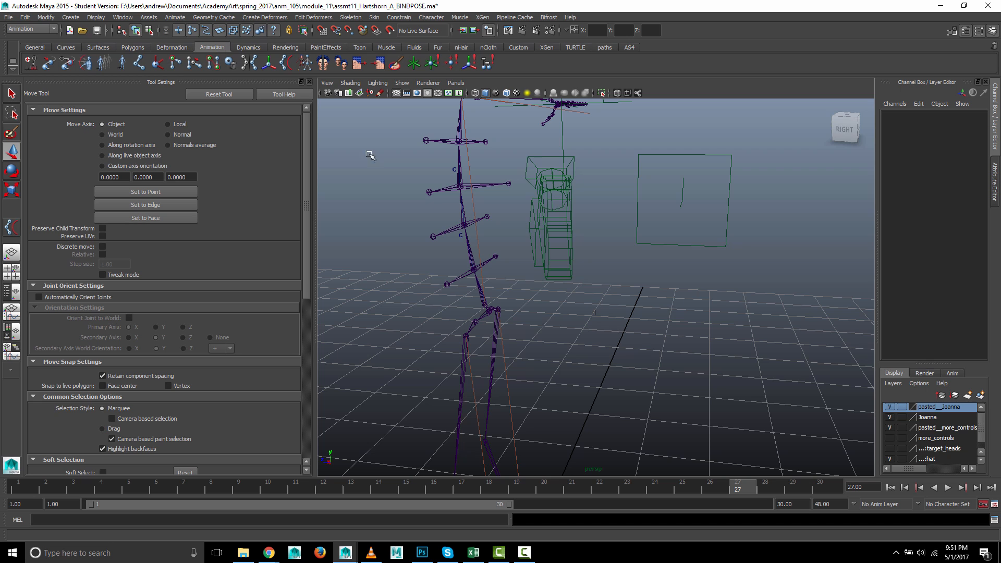
left_click(462, 237)
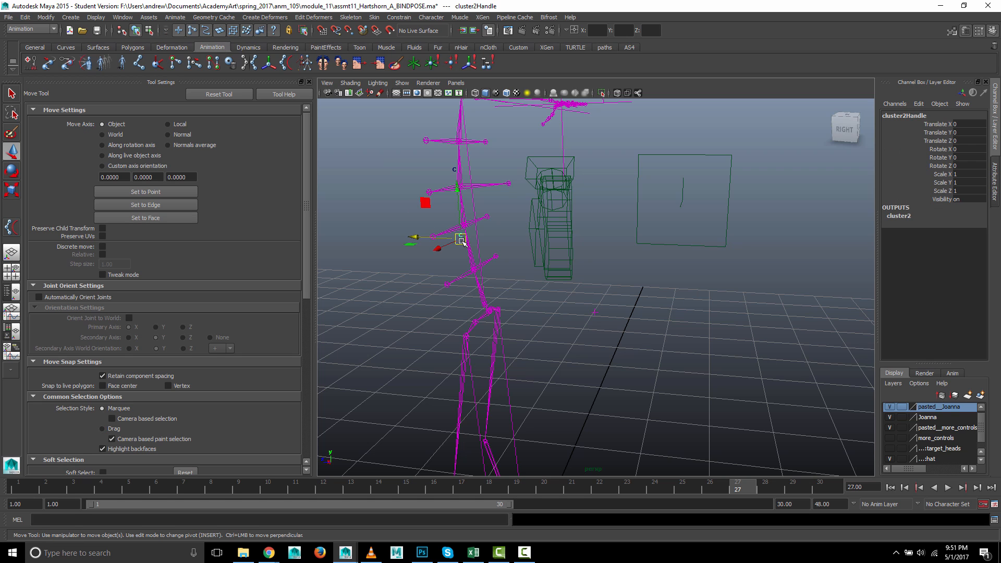
mouse_move(461, 238)
middle_mouse_down()
mouse_move(449, 238)
mouse_move(461, 238)
middle_mouse_up()
key("ctrl+z")
left_click_drag(577, 304, 558, 329, "alt")
left_click_drag(345, 300, 521, 257, "alt")
left_click(540, 281)
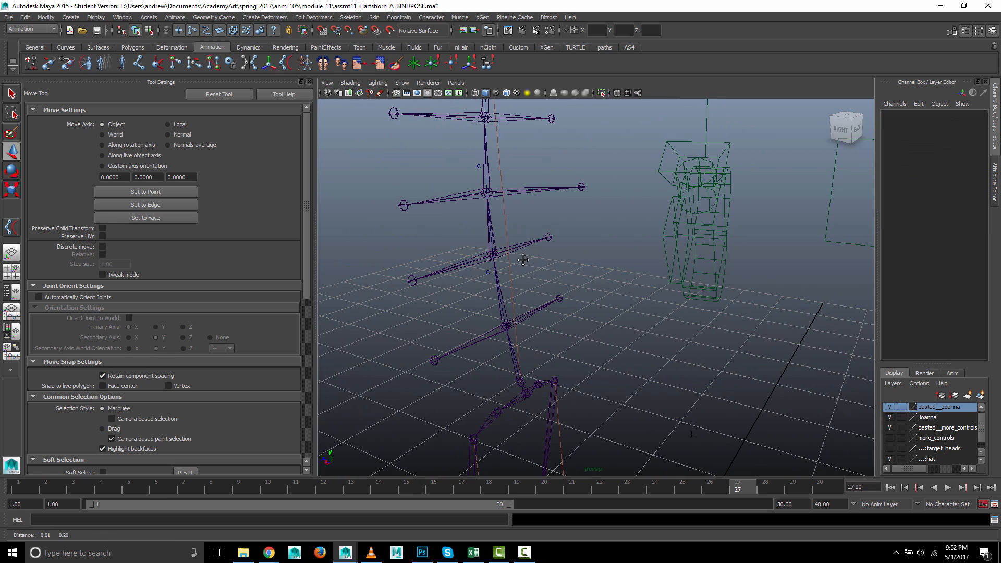
Select both spine clusters and turn on the display of their selection handles.
left_click(479, 167)
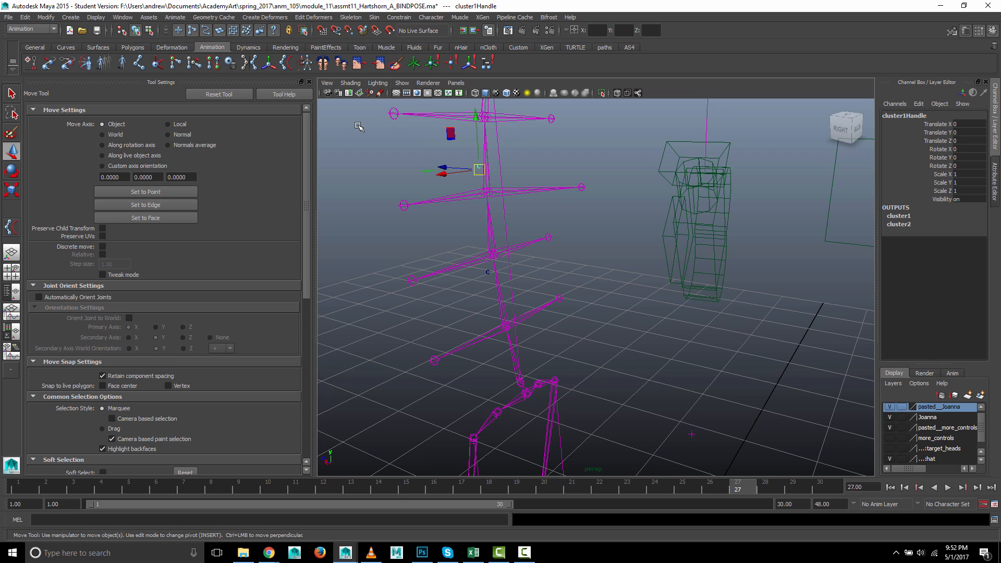
left_click(103, 19)
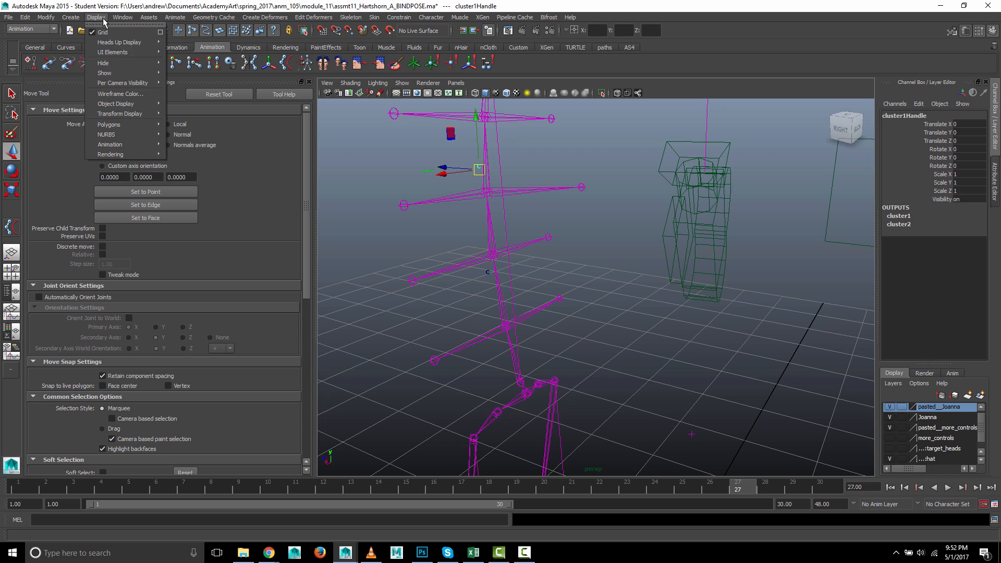
left_click(365, 4)
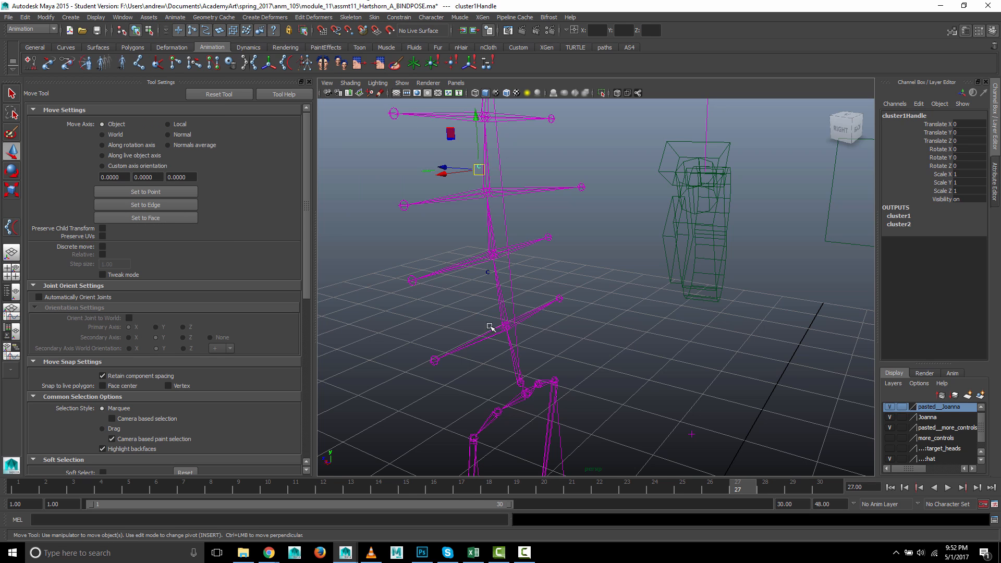
left_click(488, 274)
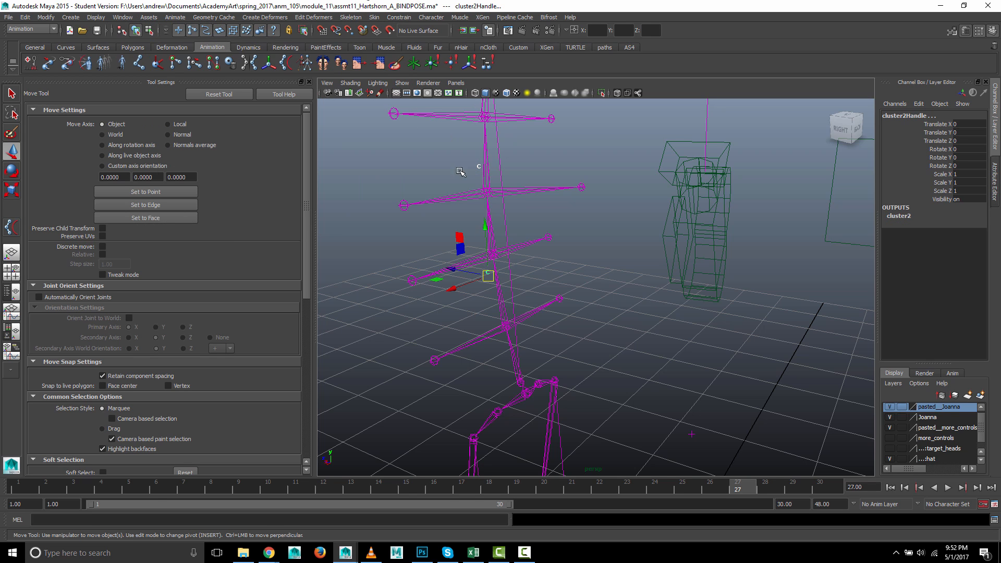
left_click(102, 19)
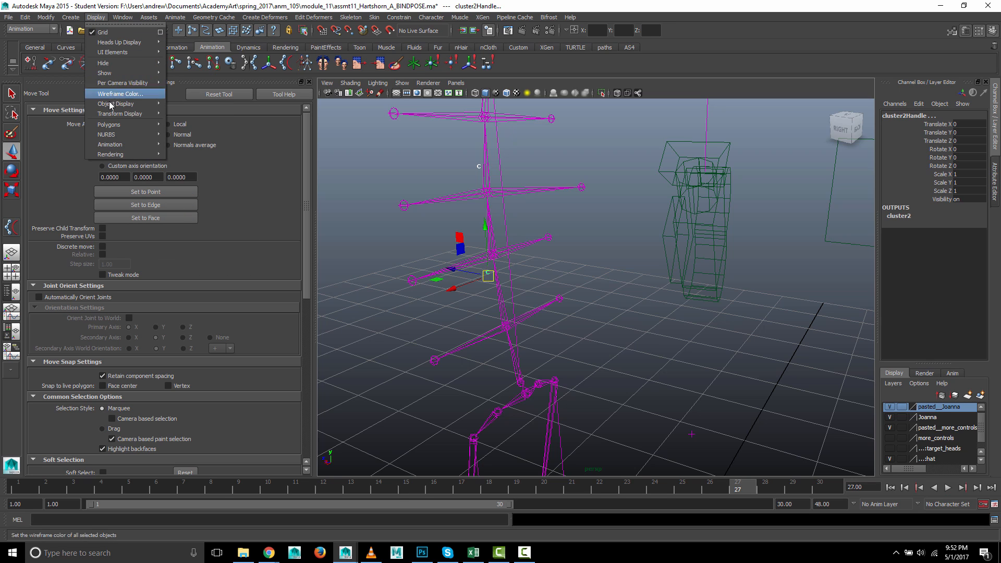
mouse_move(111, 106)
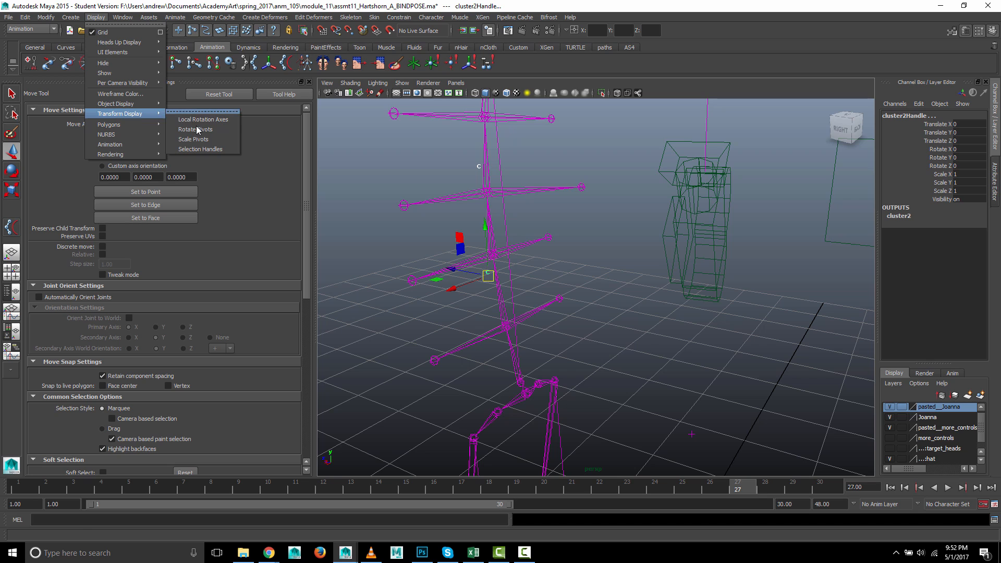
left_click(199, 149)
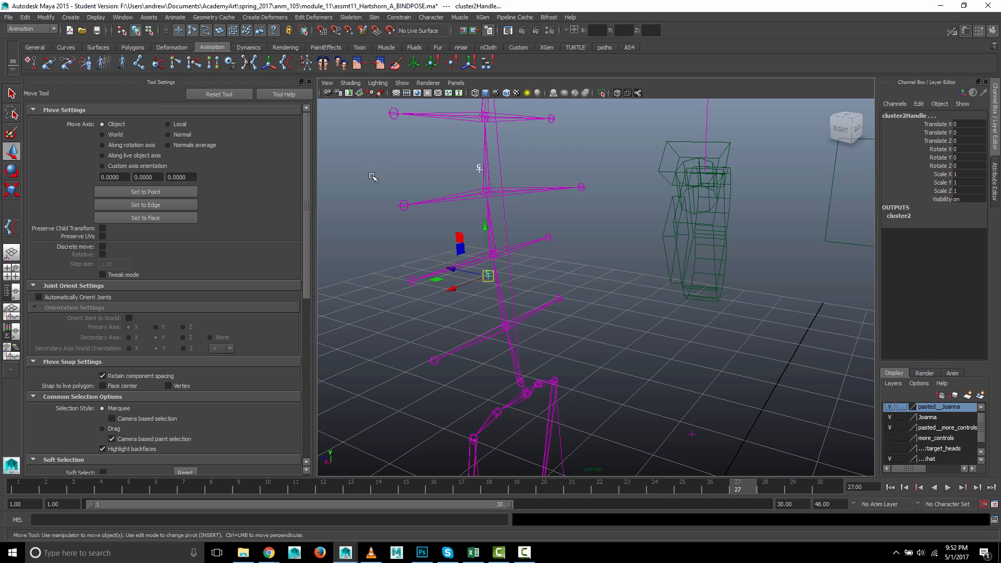
left_click(423, 165)
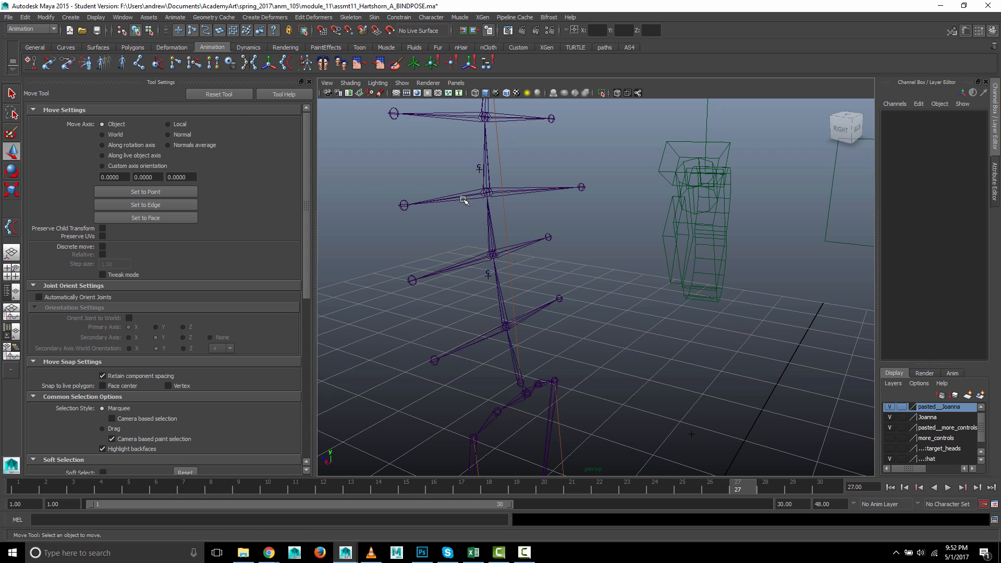
Switch to component selection and move both clusters' selection handles out behind the character's back.
left_click(149, 30)
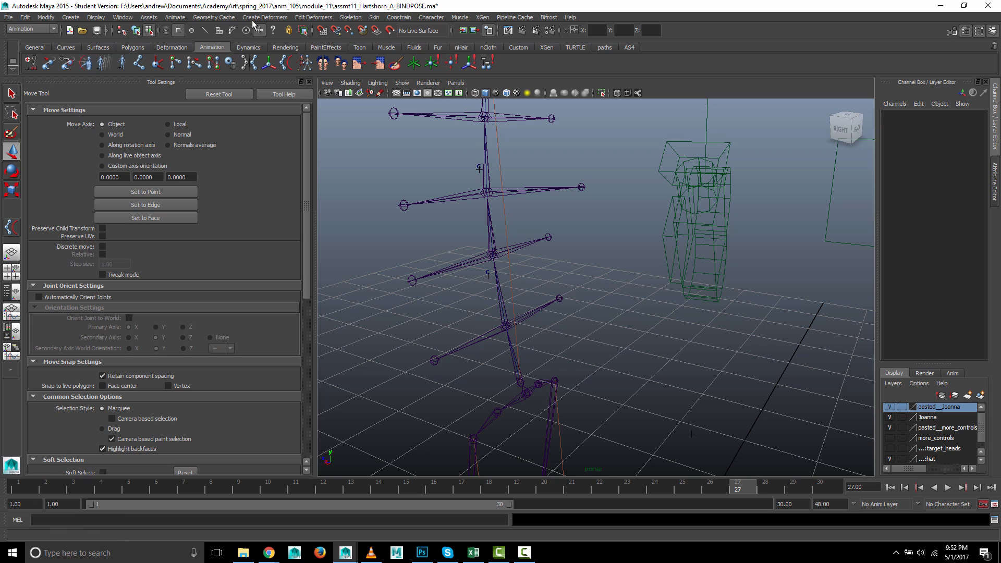
left_click_drag(472, 165, 480, 178)
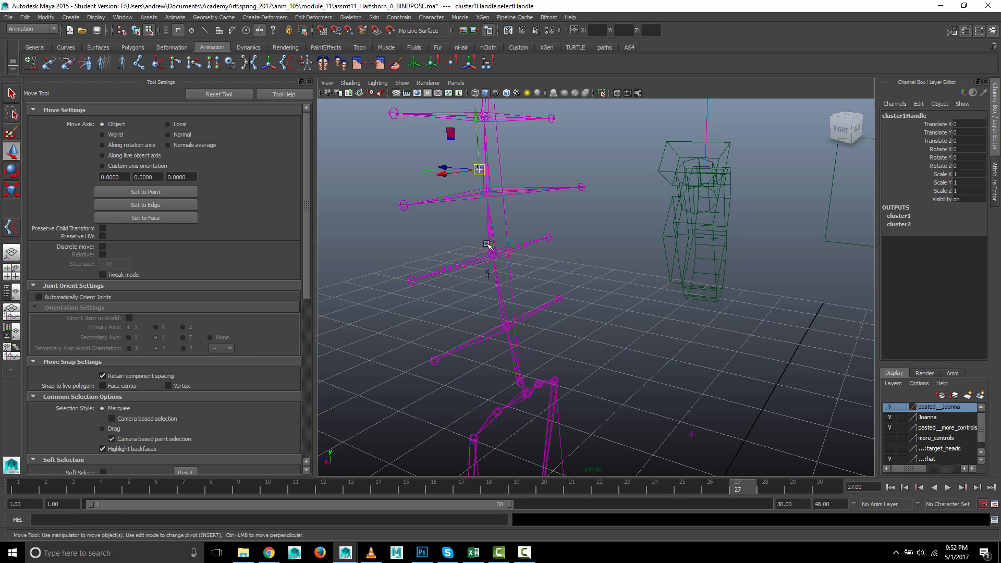
left_click_drag(447, 221, 588, 273)
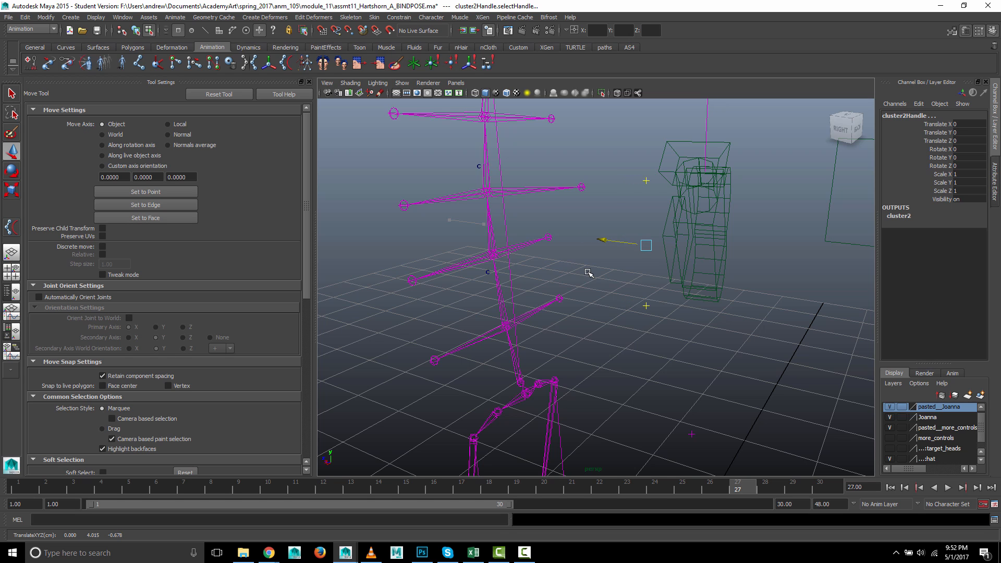
left_click_drag(480, 261, 529, 329, "alt")
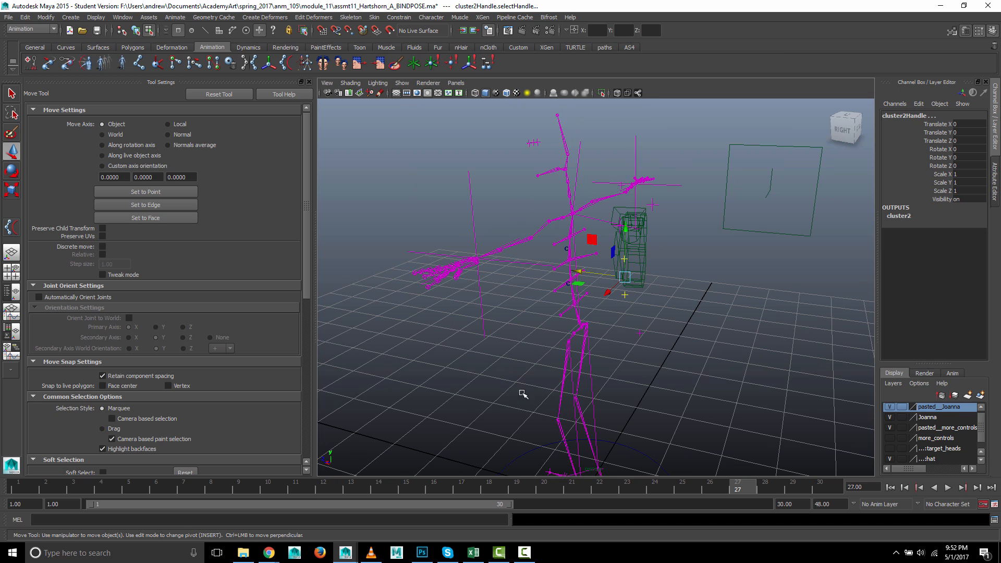
left_click(449, 336)
Return to object selection and select the_man master control at the character's feet.
left_click_drag(449, 335, 463, 286, "alt")
left_click(567, 415)
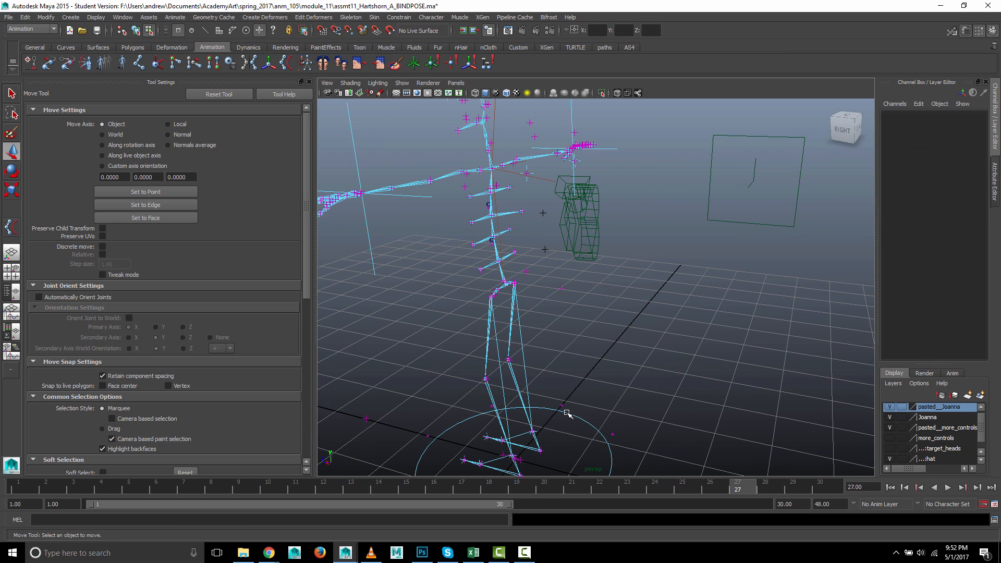
right_click_drag(567, 416, 606, 331)
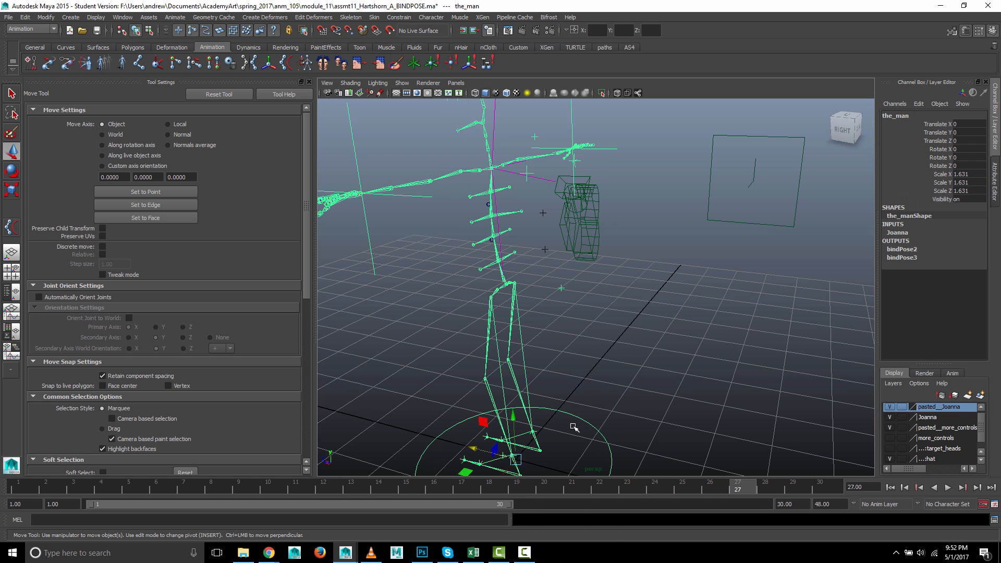
left_click_drag(473, 449, 498, 259, "alt")
right_click_drag(498, 259, 562, 250, "alt")
middle_click_drag(488, 274, 554, 399, "alt")
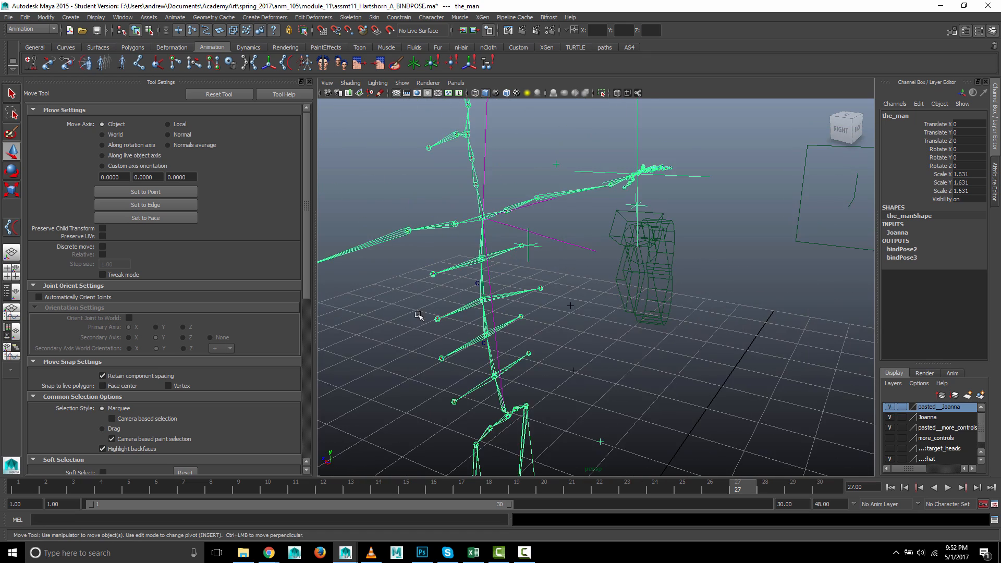
right_click_drag(380, 308, 480, 300, "alt")
left_click_drag(481, 299, 437, 280, "alt")
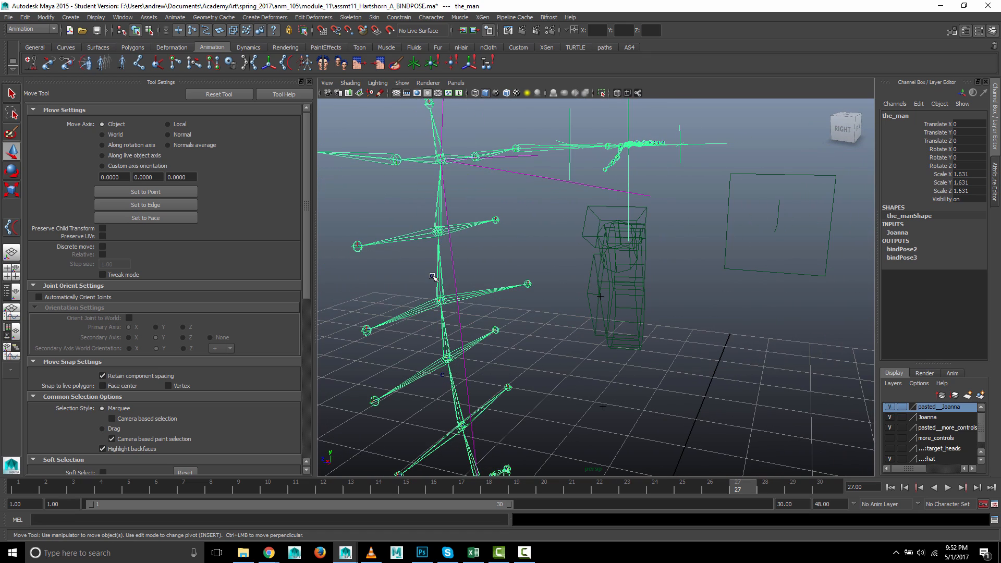
Select the upper and lower spine clusters plus the back_root joint, and parent the clusters to that joint.
left_click(431, 276)
middle_click_drag(443, 353, 438, 258, "alt")
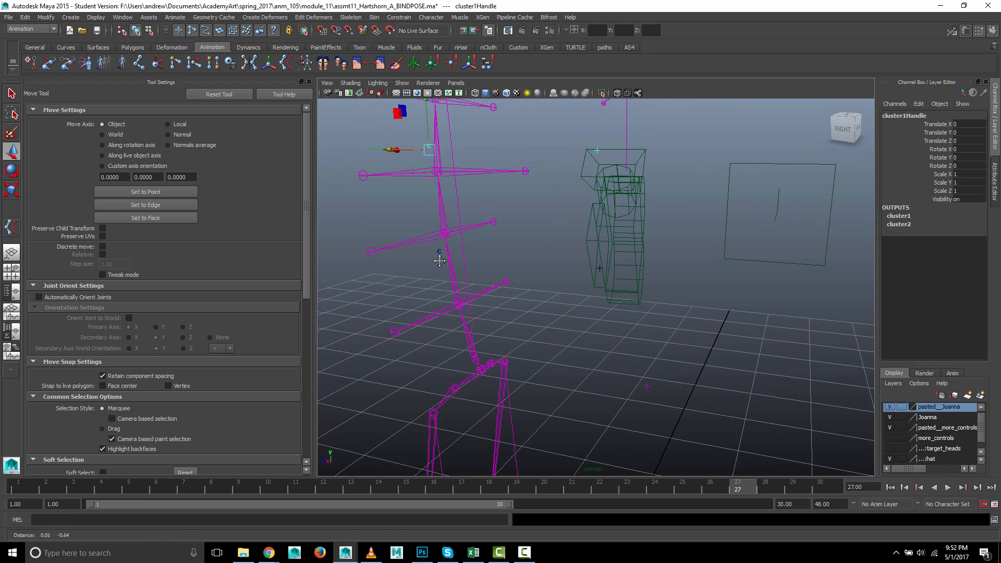
left_click(439, 252)
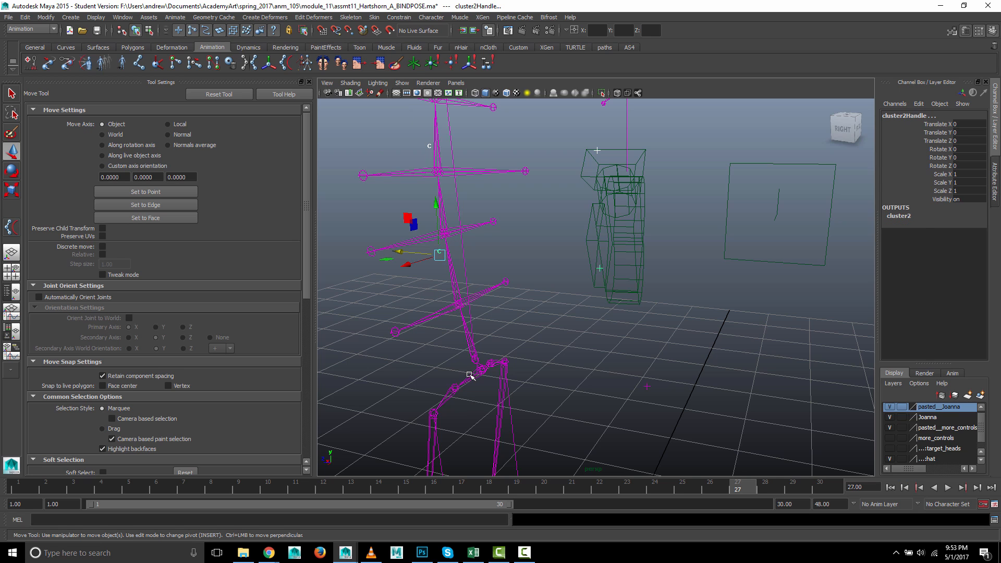
left_click(483, 369)
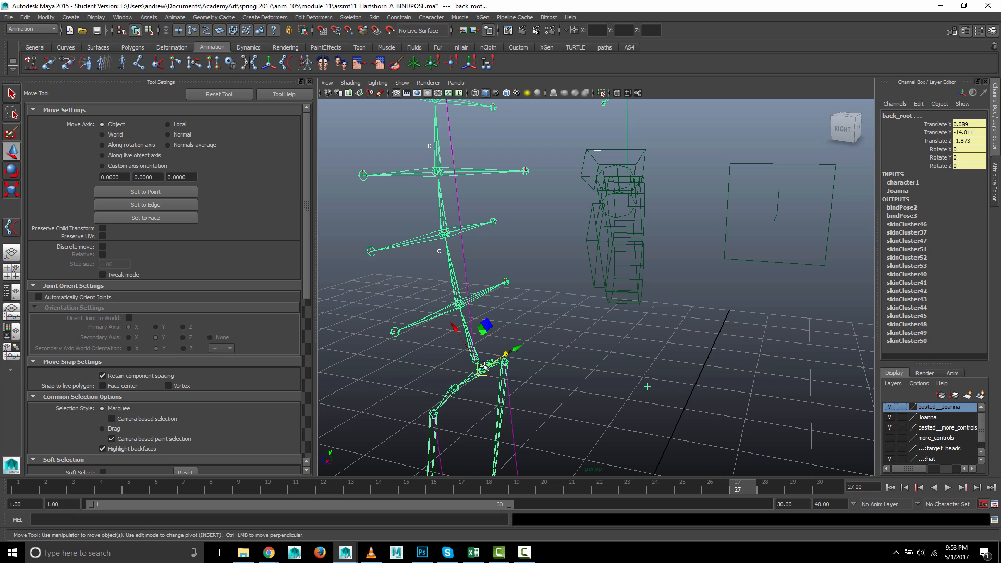
key("ctrl+g")
scroll(531, 362, "down", 7)
left_click(601, 372)
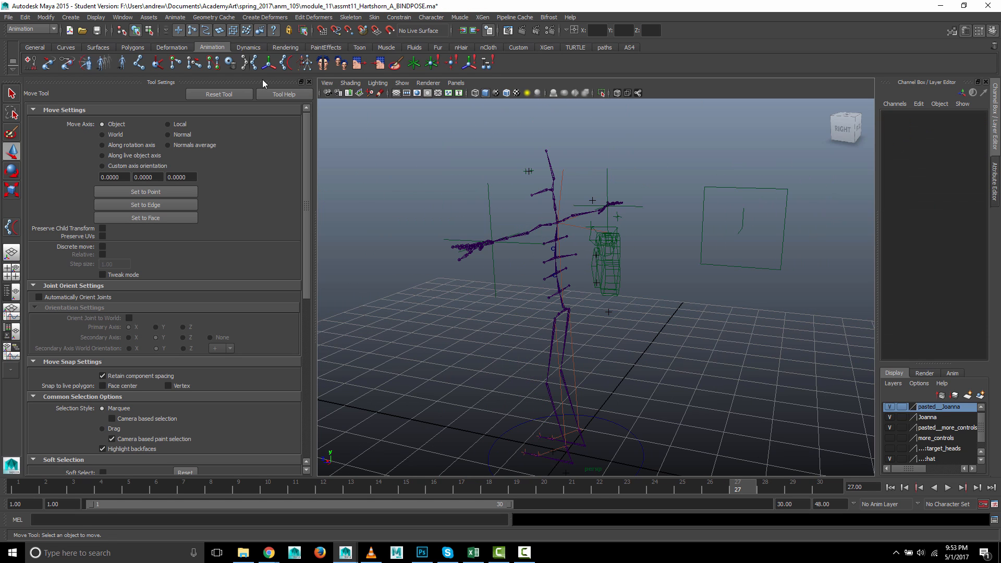
Show NURBS surfaces and polygons in the perspective viewport.
left_click(403, 83)
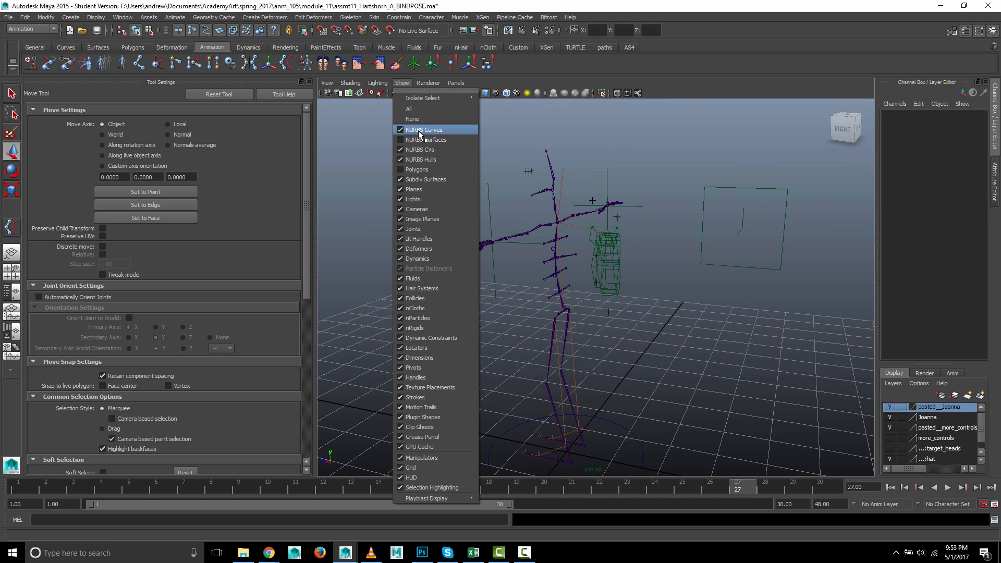
left_click(421, 141)
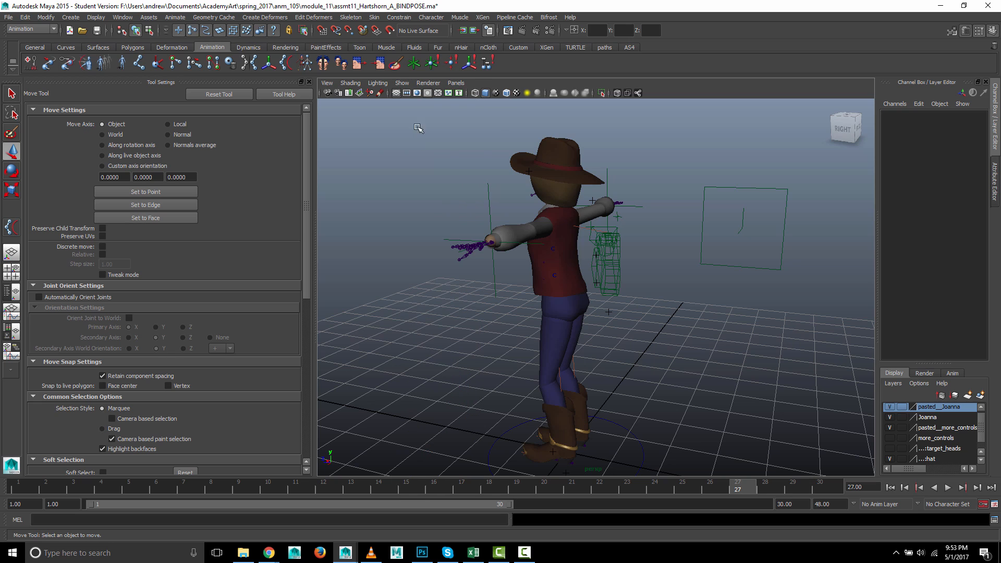
left_click(403, 83)
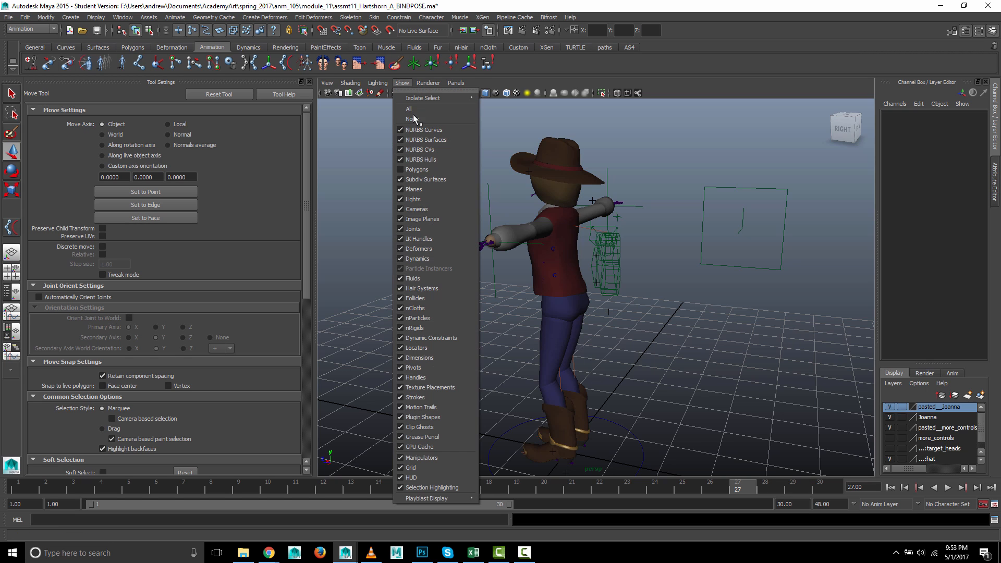
left_click(425, 169)
left_click_drag(446, 297, 425, 317, "alt")
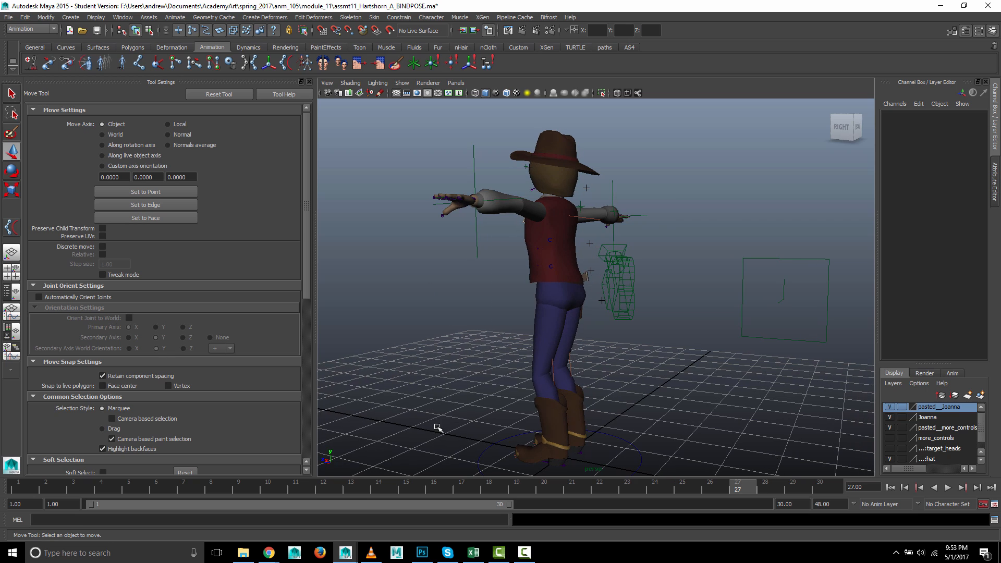
Test the rig by moving the_man about 1.89 along Z and moving the upper spine cluster, and undo the cluster move.
left_click(484, 447)
left_click_drag(518, 447, 451, 420)
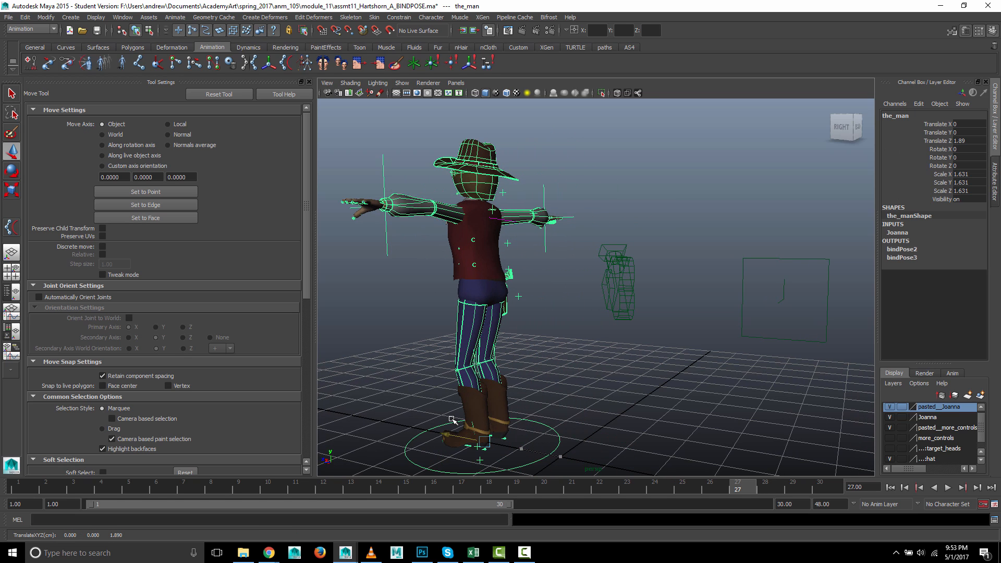
left_click(511, 245)
mouse_move(479, 244)
left_mouse_down()
mouse_move(439, 244)
mouse_move(478, 245)
left_mouse_up()
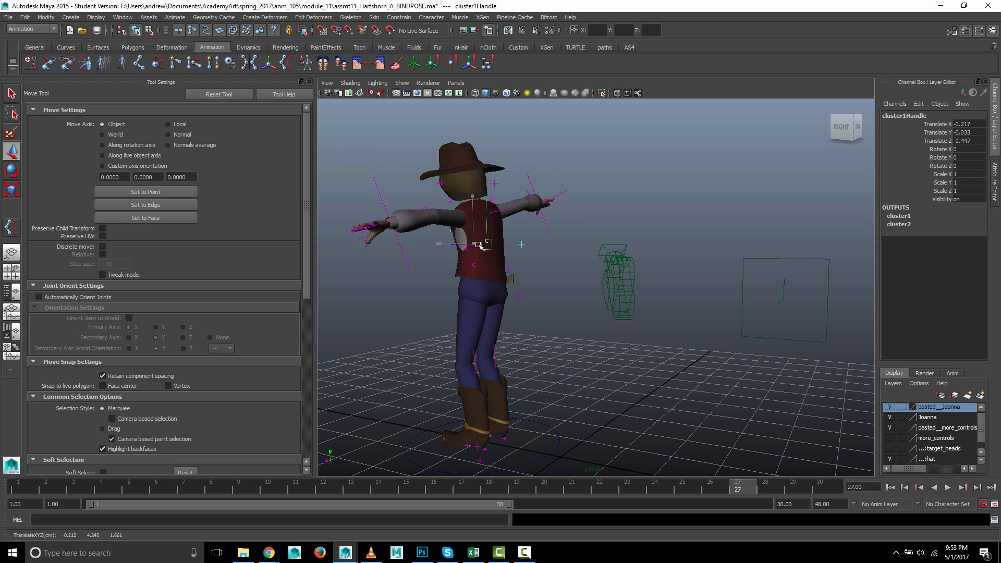
key("ctrl+z")
Test rotating the whole character with the_man master control, and undo the rotation.
left_click(554, 452)
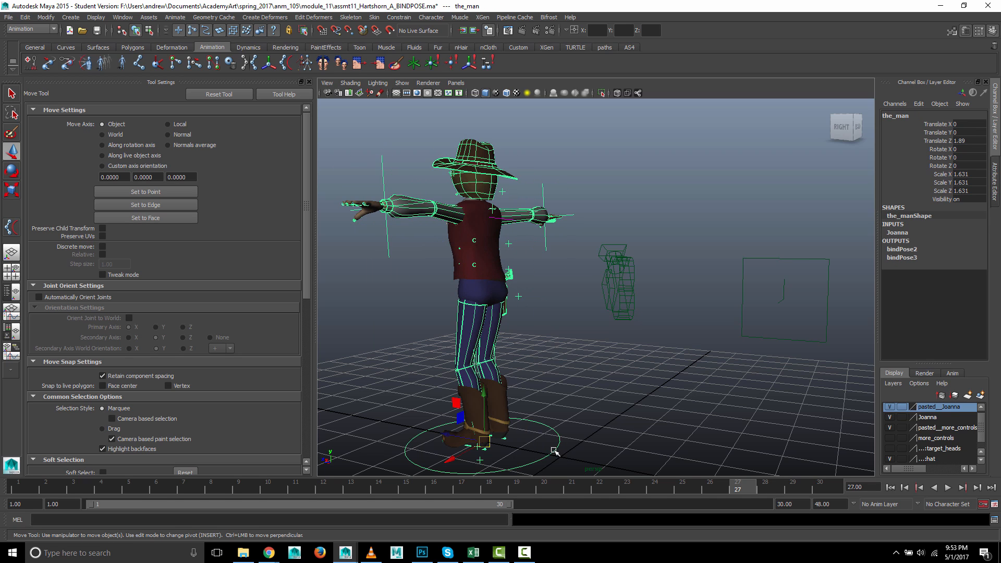
key("e")
mouse_move(486, 459)
left_mouse_down()
mouse_move(526, 453)
mouse_move(469, 452)
left_mouse_up()
key("ctrl+z")
left_click(548, 339)
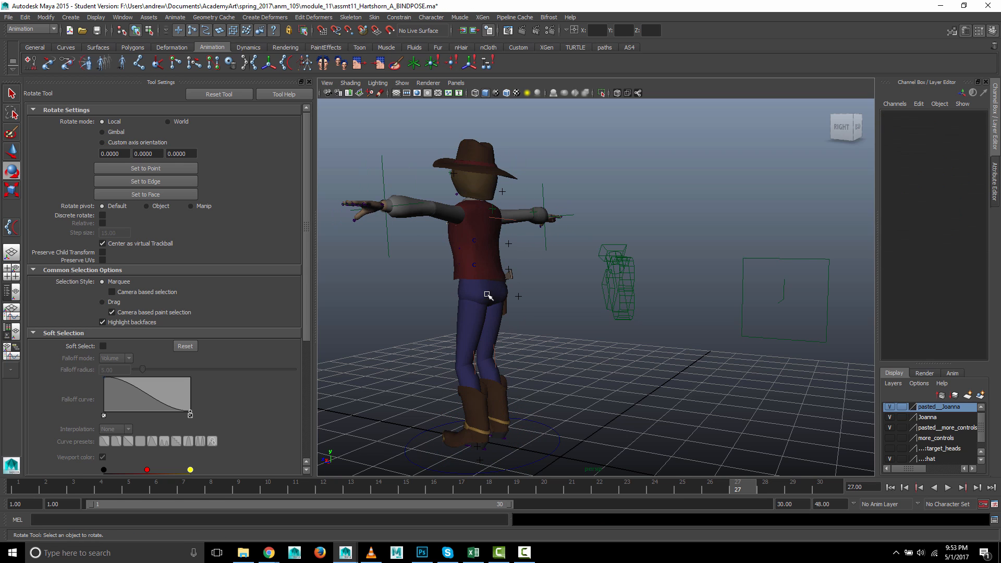
Try manipulating the lower spine cluster, and undo all test changes back through the_man's move.
left_click(509, 302)
mouse_move(490, 301)
left_mouse_down()
mouse_move(527, 300)
mouse_move(492, 302)
left_mouse_up()
key("ctrl+z")
key("ctrl+z")
key("ctrl+z")
key("ctrl+z")
key("ctrl+z")
key("ctrl+z")
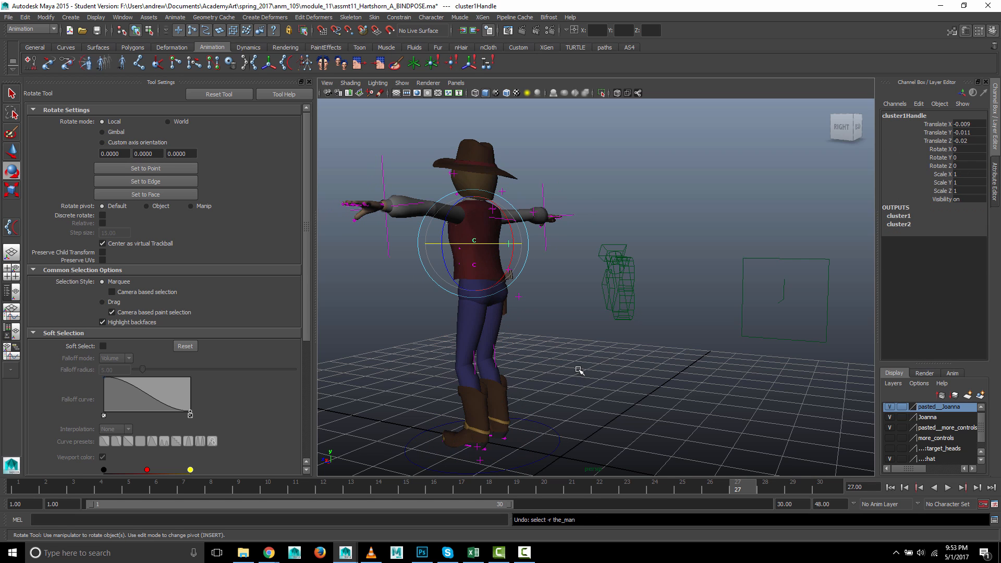
key("ctrl+z")
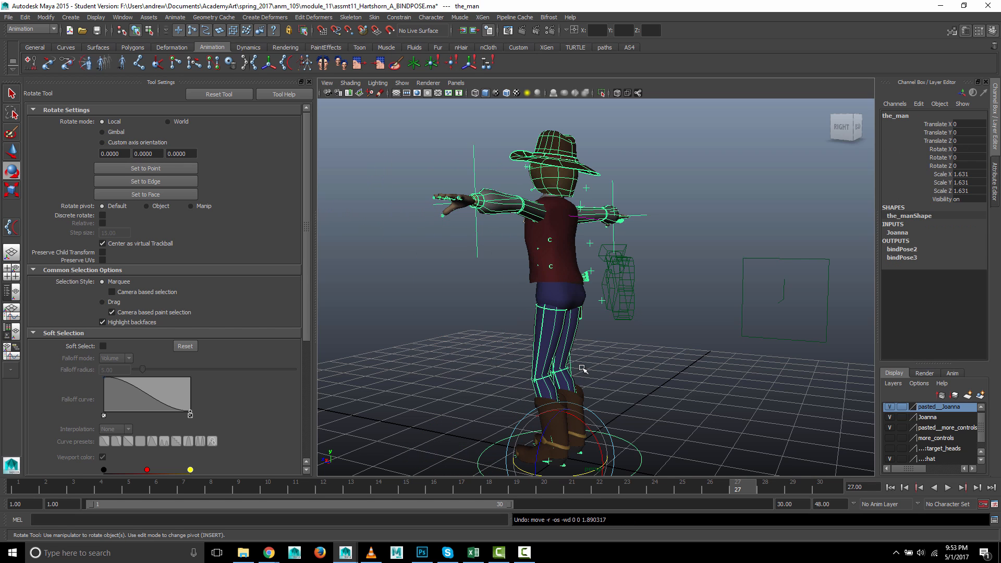
Select the back_root joint at the character's pelvis to access its attributes.
left_click(447, 355)
left_click_drag(536, 364, 476, 367, "alt")
left_click(516, 352)
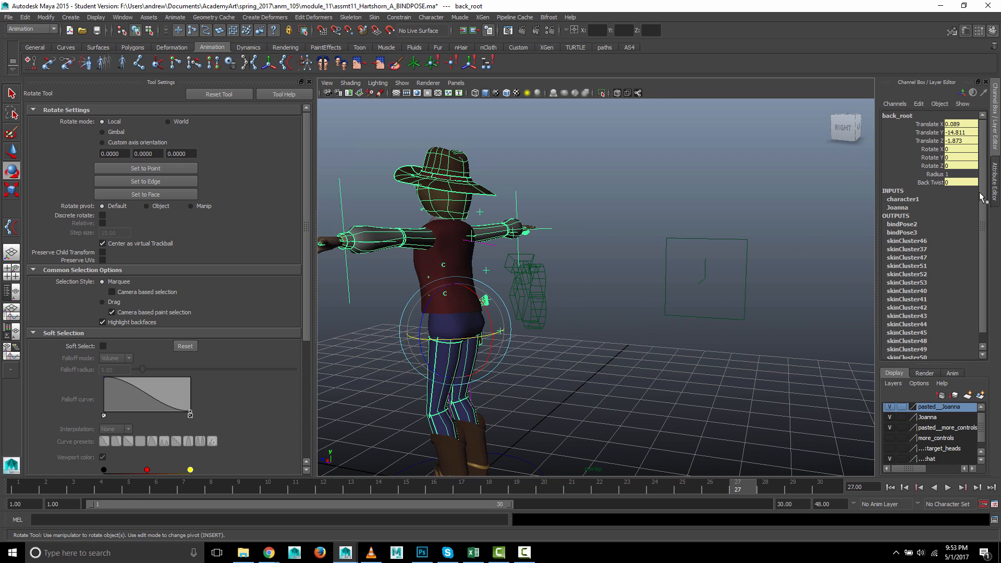
Test the Back Twist attribute on the back_root joint by raising it to about 8.3, and undo the change.
left_click(936, 183)
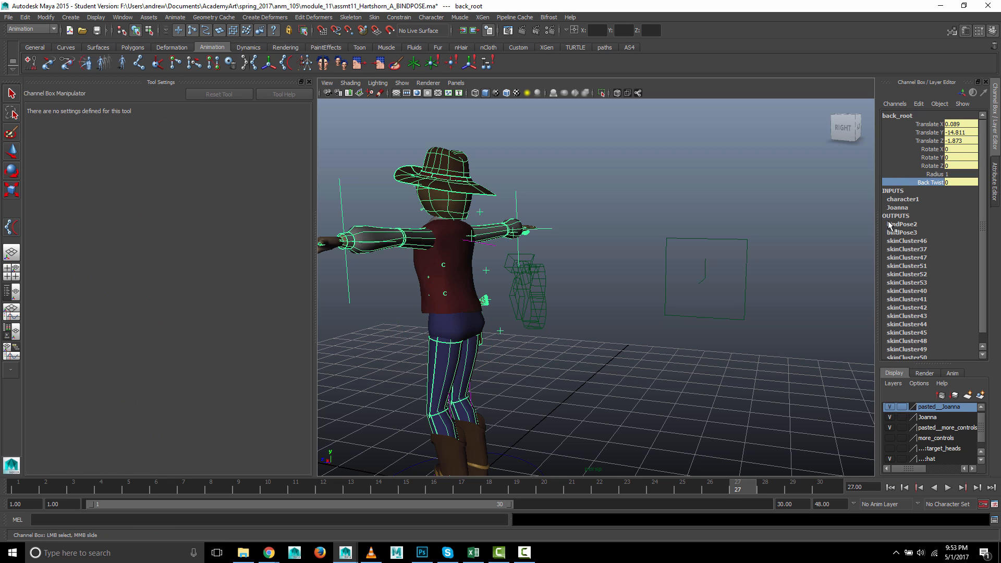
left_click(670, 337)
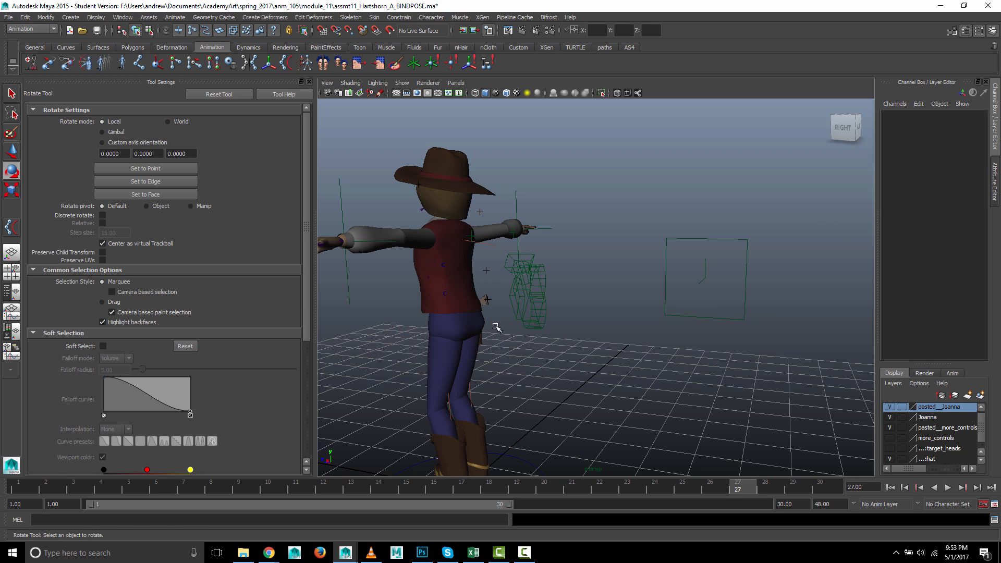
left_click(519, 344)
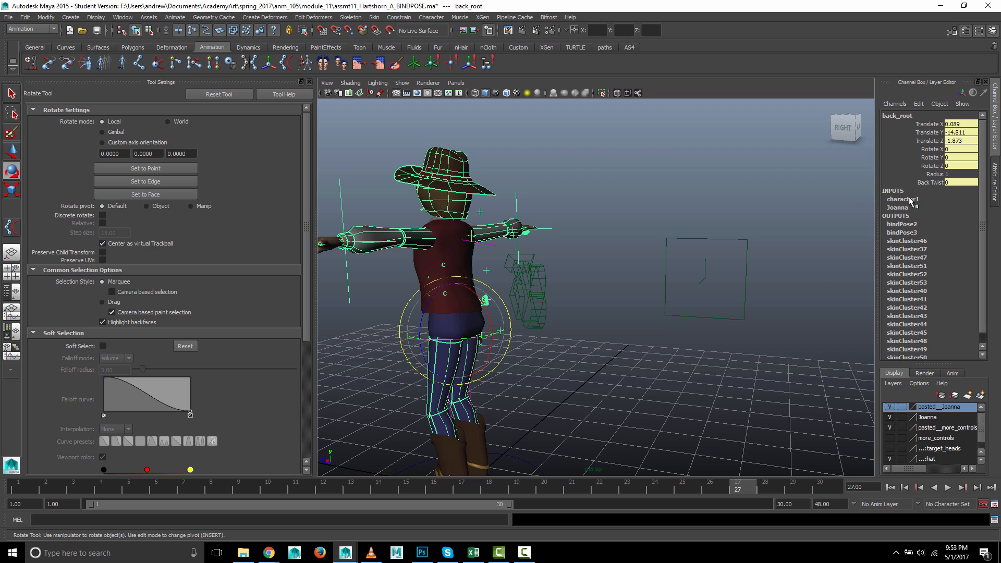
left_click(926, 182)
middle_click_drag(827, 301, 834, 302)
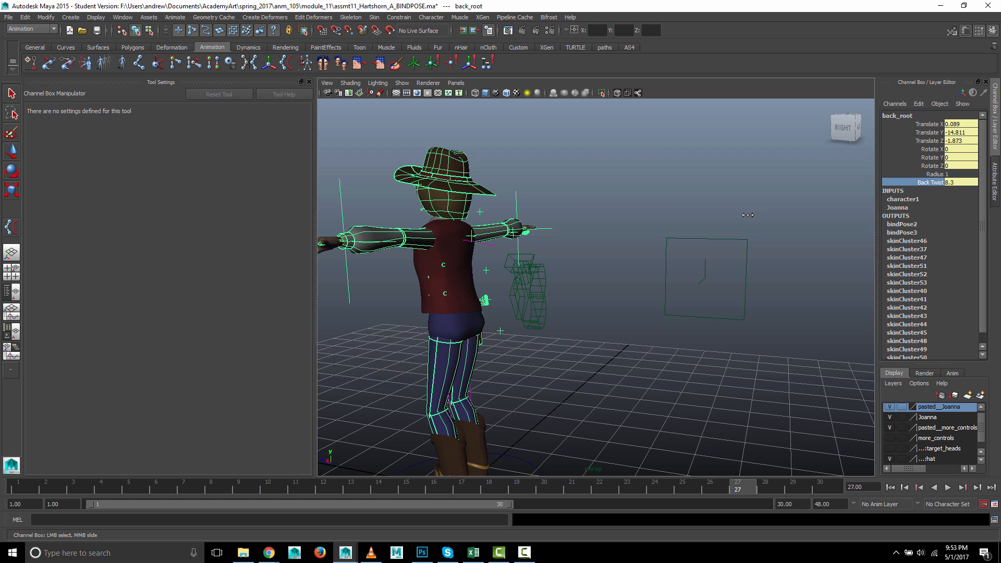
key("ctrl+z")
left_click(598, 369)
key("e")
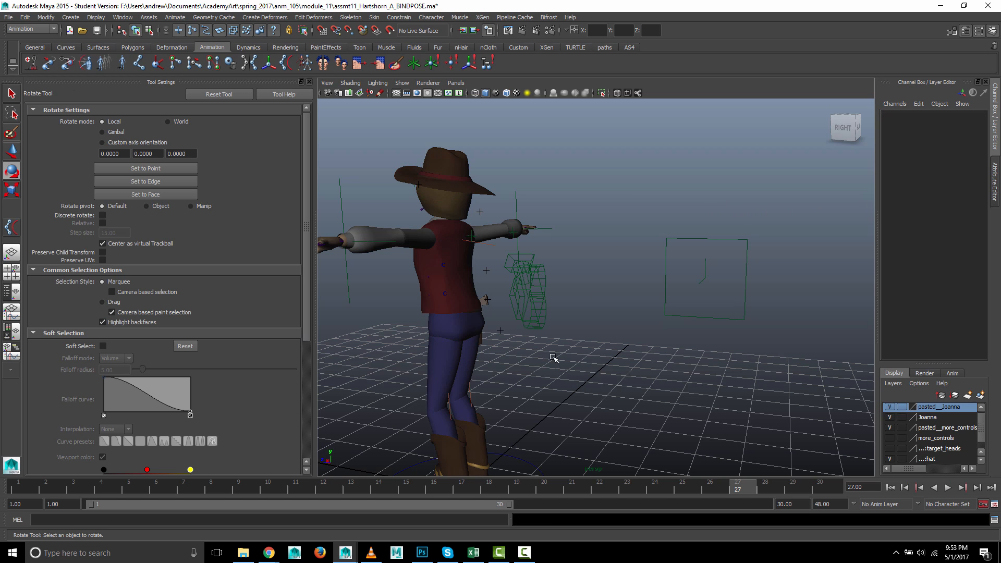
Load the back_root joint as the output node in the Connection Editor and choose its backTwist attribute.
left_click_drag(492, 272, 505, 281, "alt")
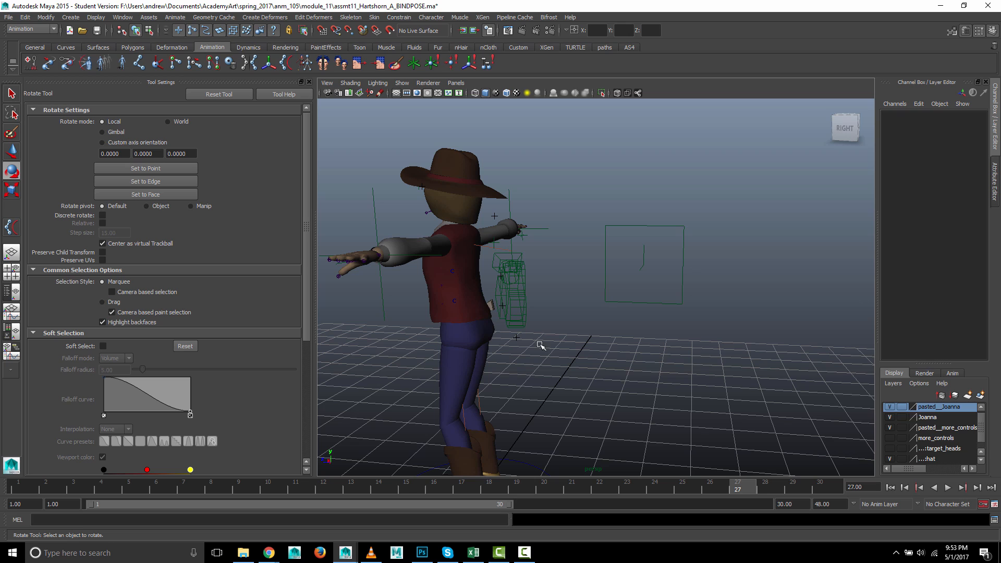
left_click(515, 336)
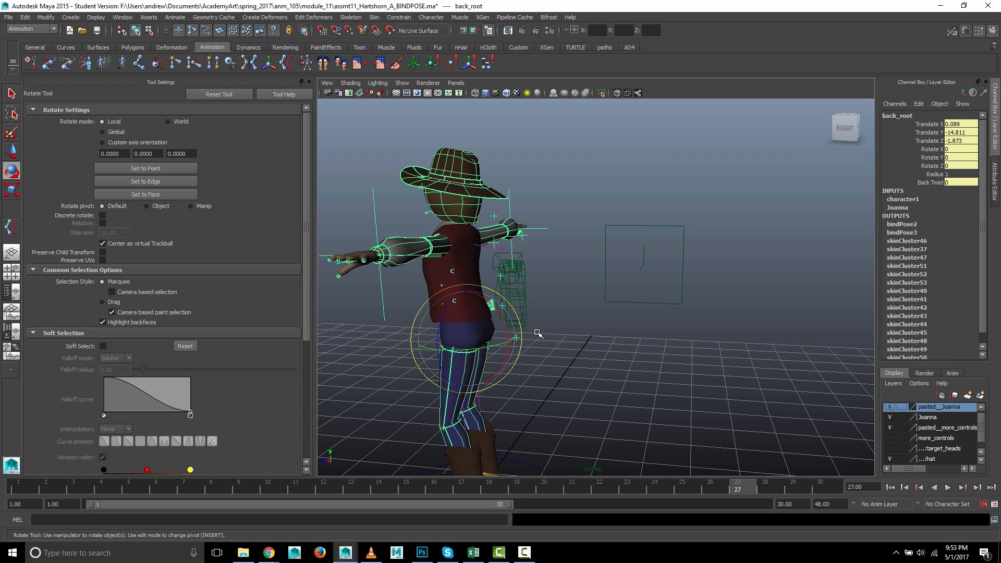
key("q")
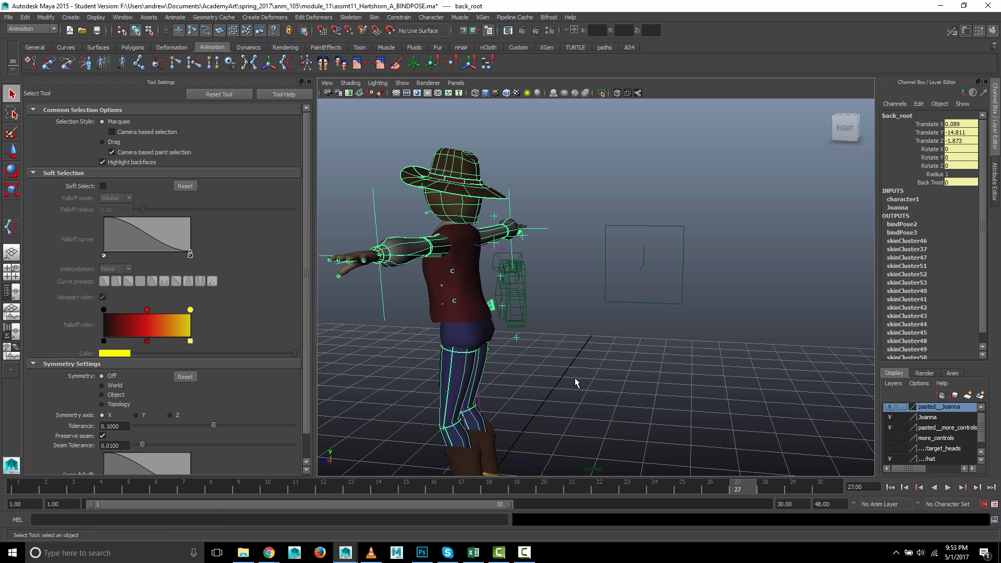
left_click(123, 17)
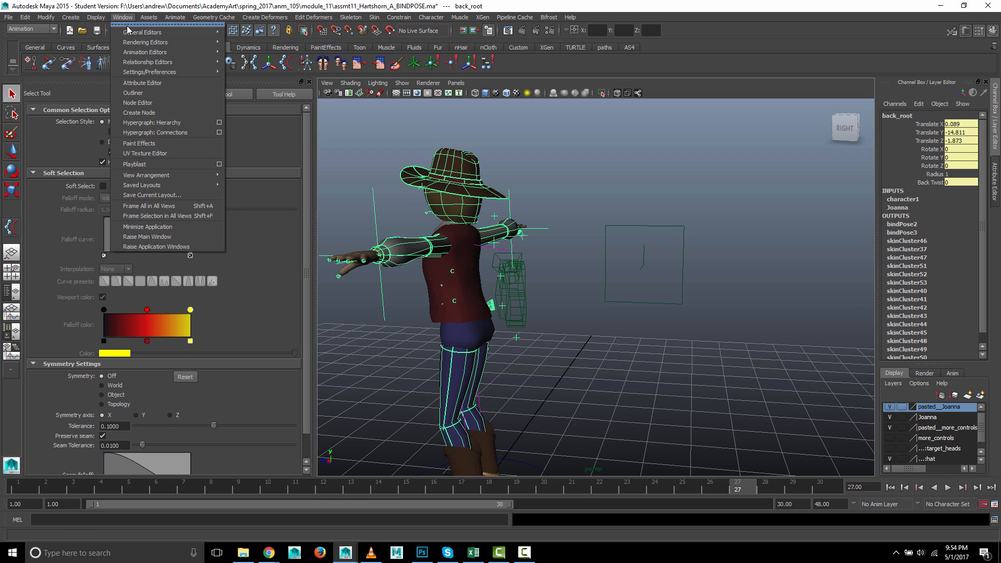
mouse_move(129, 33)
left_click(259, 58)
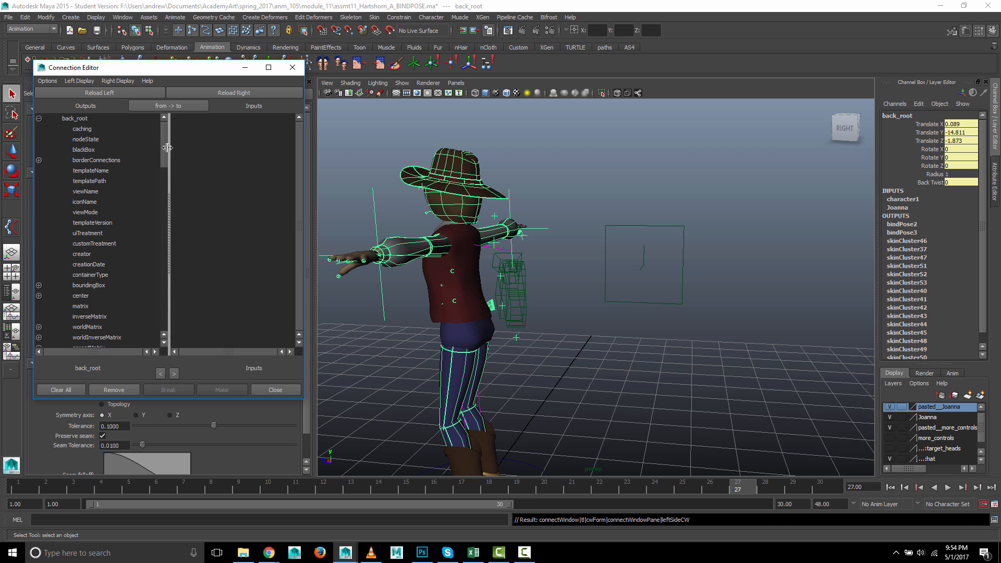
left_click_drag(164, 146, 162, 332)
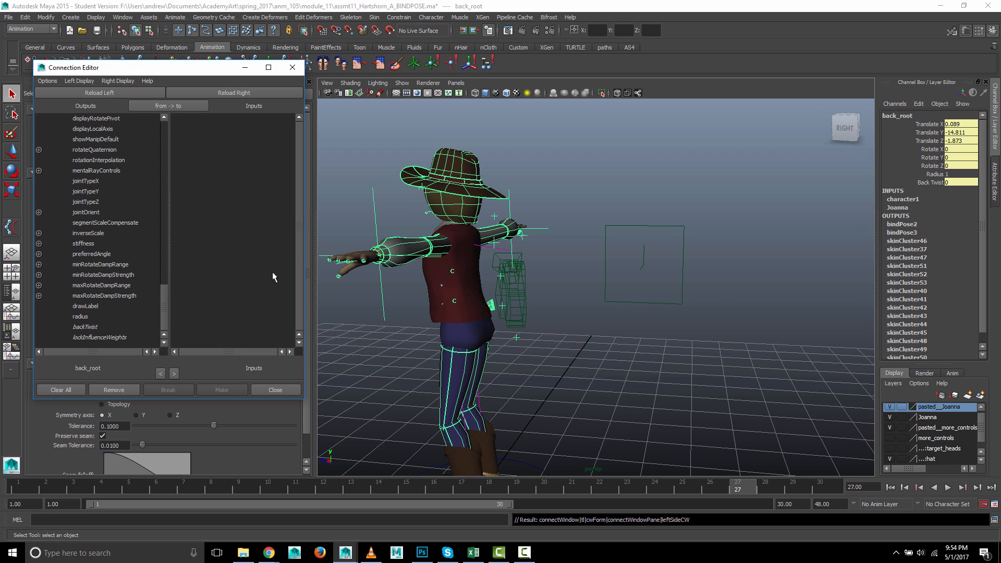
left_click(83, 327)
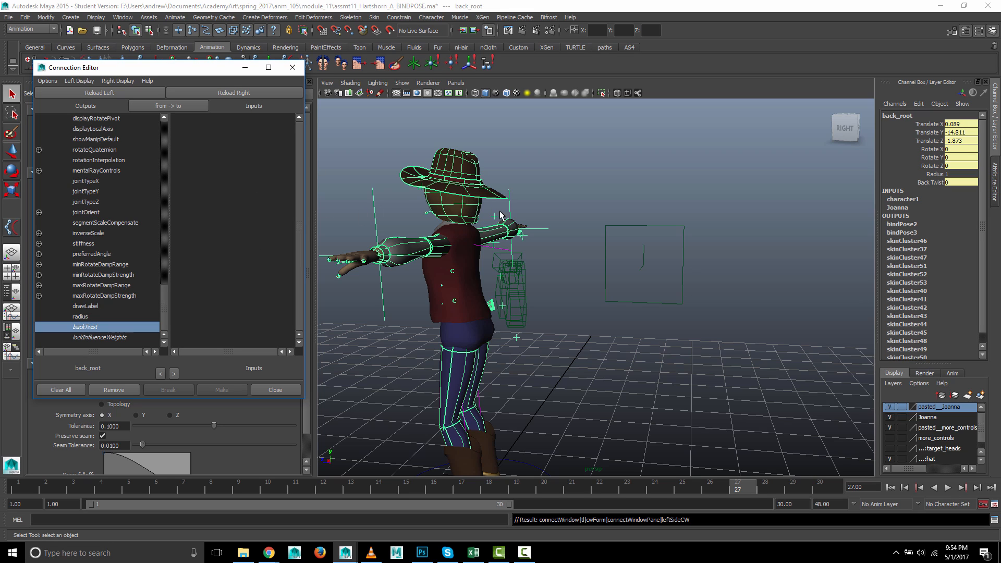
Load the spine's ikHandle1 as the input node and connect back_root's backTwist to its twist attribute.
left_click(498, 254)
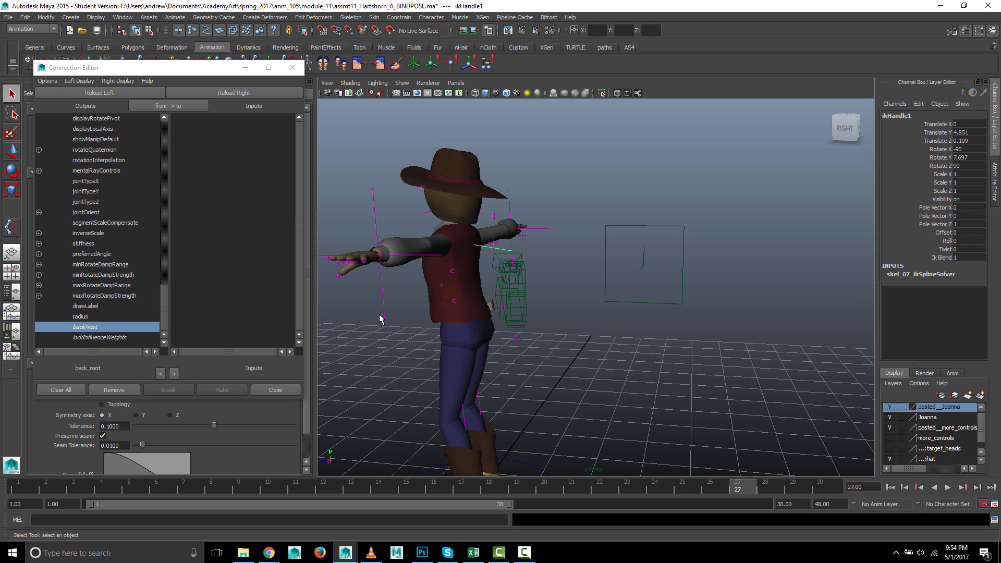
left_click(227, 93)
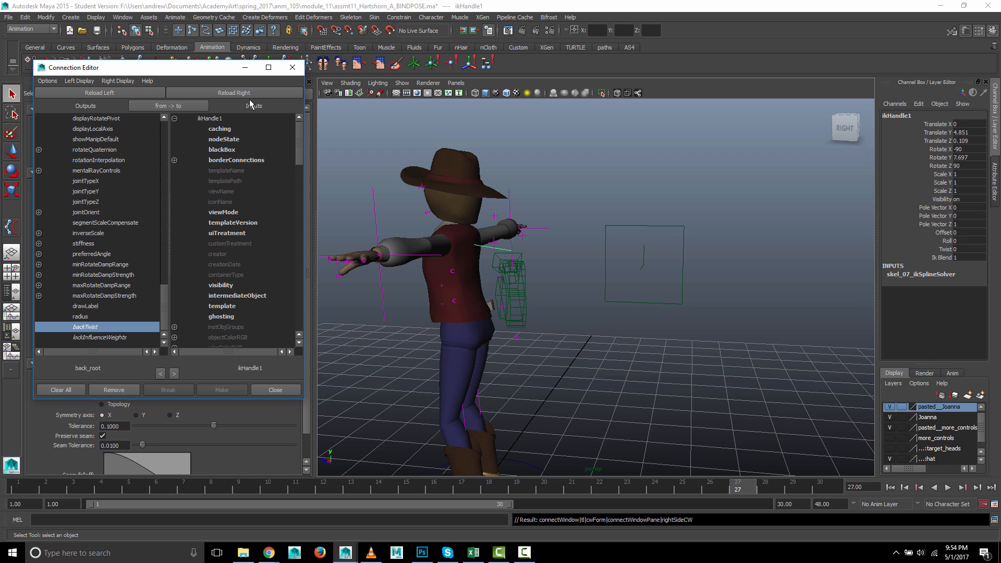
left_click_drag(302, 150, 301, 331)
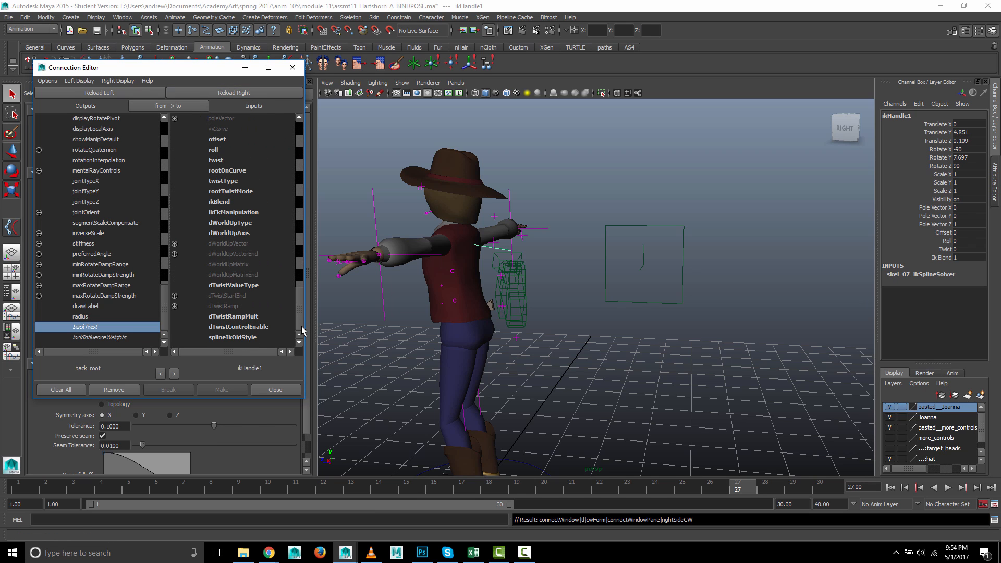
left_click(218, 162)
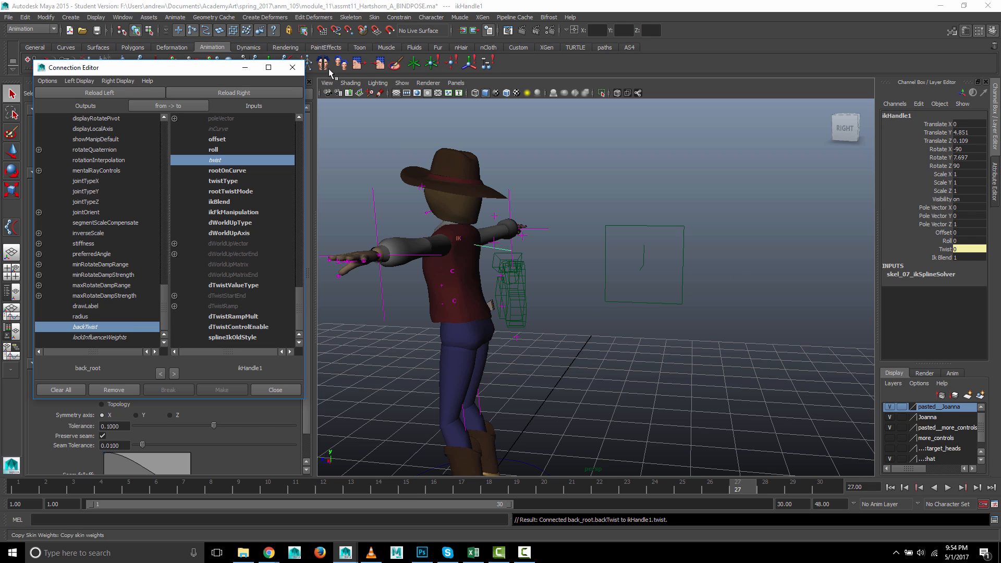
left_click(293, 67)
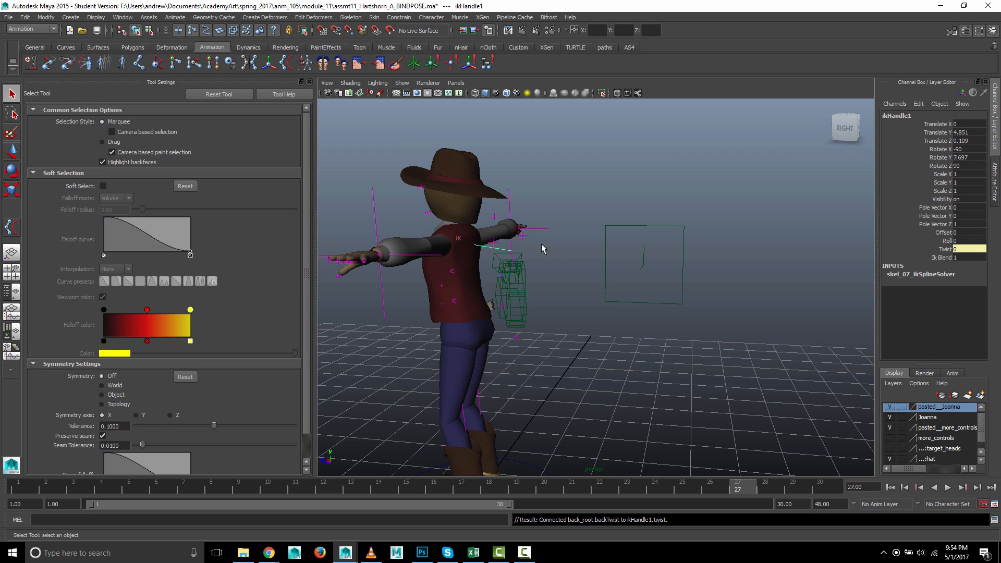
Test the connection by raising back_root's Back Twist to about 30.3, and check the Twist value on ikHandle1.
left_click_drag(583, 317, 576, 322, "alt")
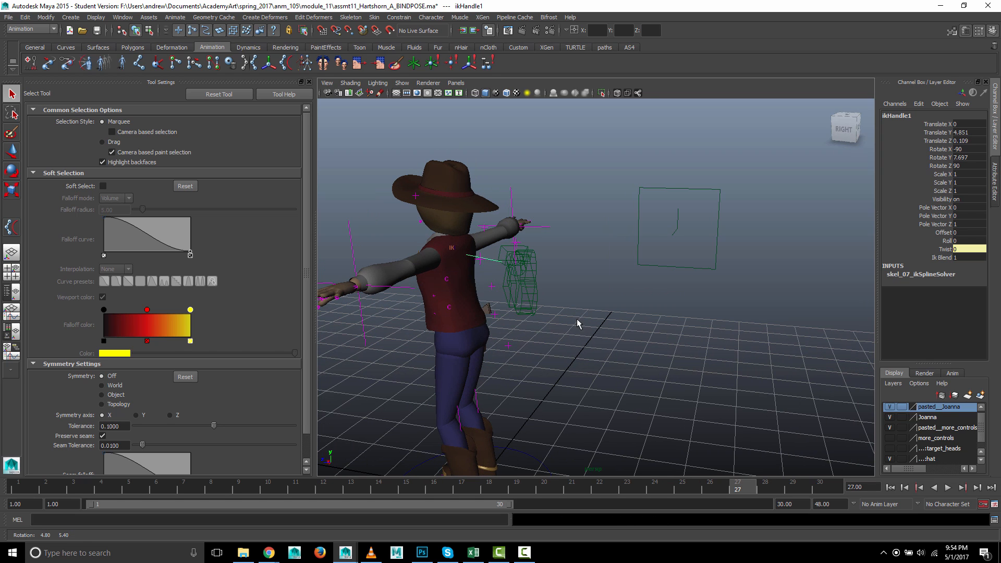
left_click_drag(506, 339, 518, 358)
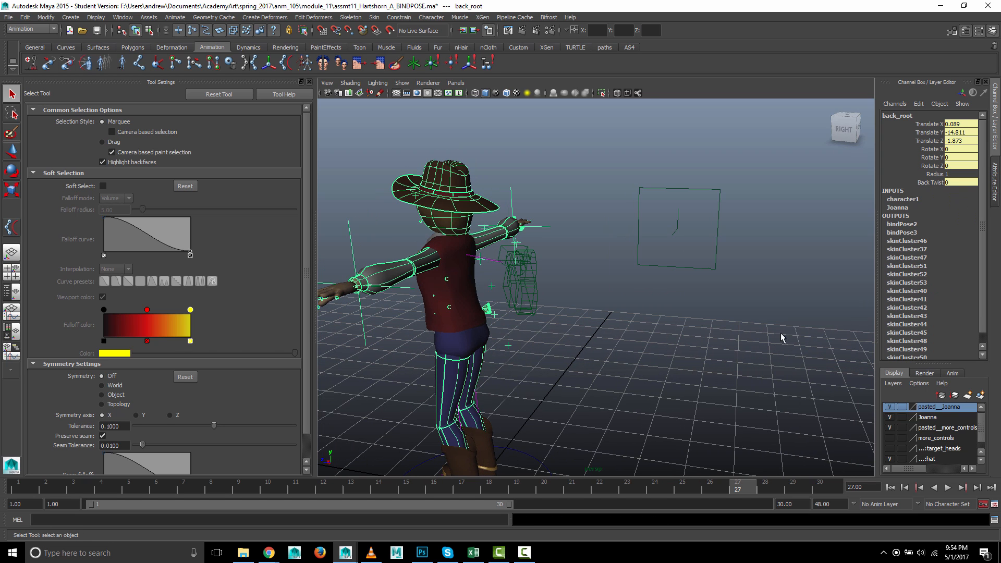
left_click(935, 183)
middle_click_drag(744, 347, 901, 336)
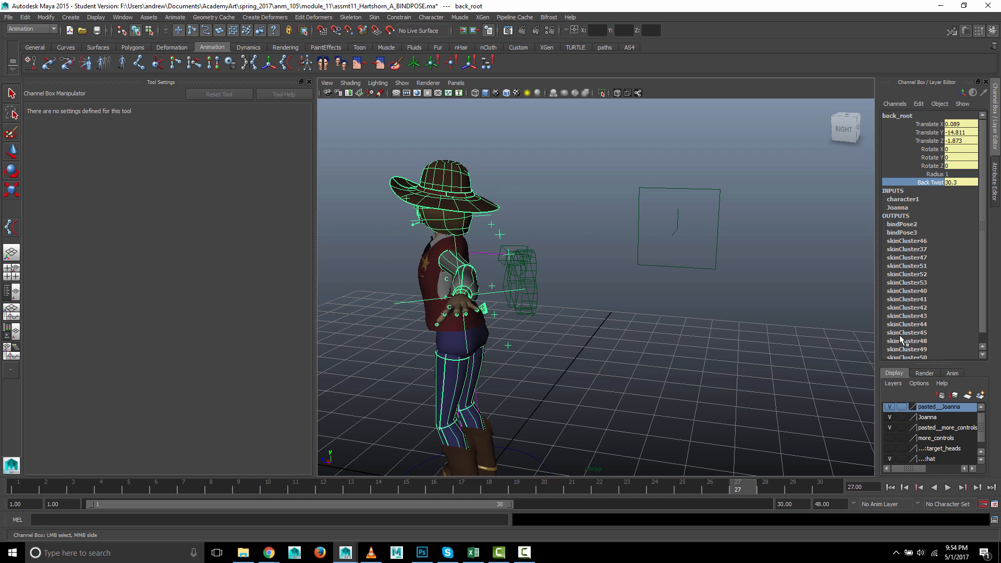
left_click(491, 254)
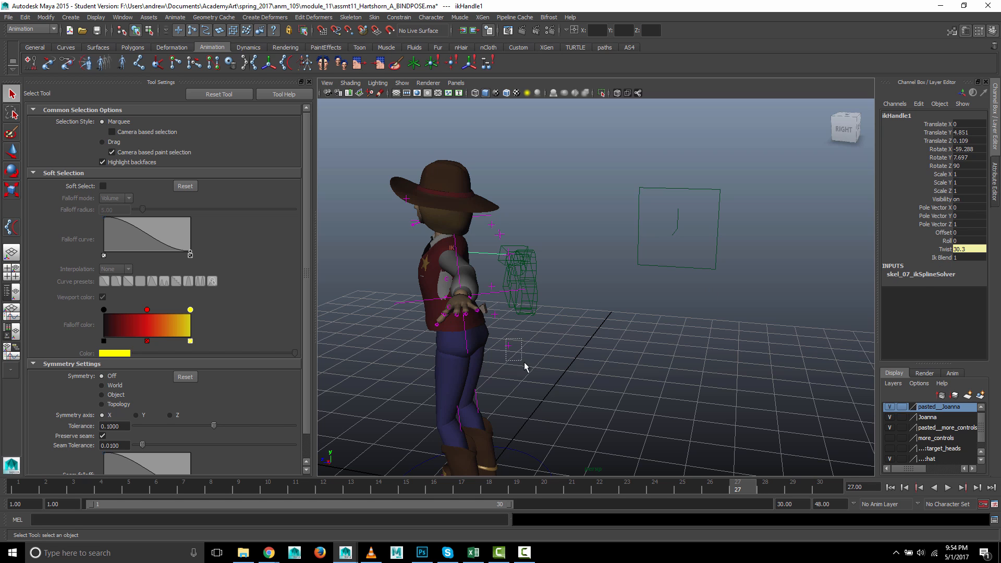
Reset back_root's Back Twist to 0 and deselect the joint.
key("z")
left_click(957, 183)
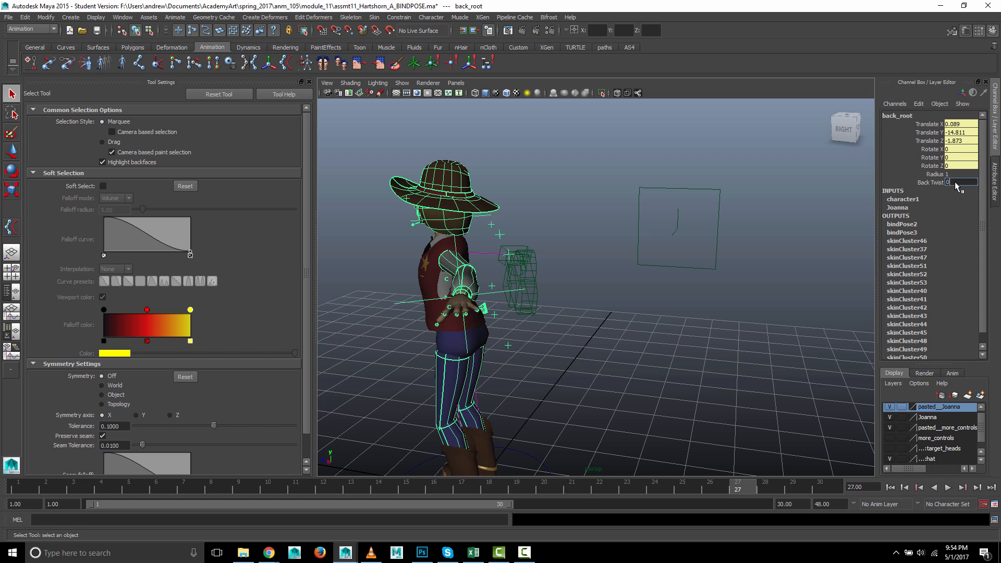
type("0")
key("Return")
left_click(577, 275)
Hide the IK handles in the perspective viewport.
left_click_drag(577, 275, 595, 253, "alt")
left_click(401, 83)
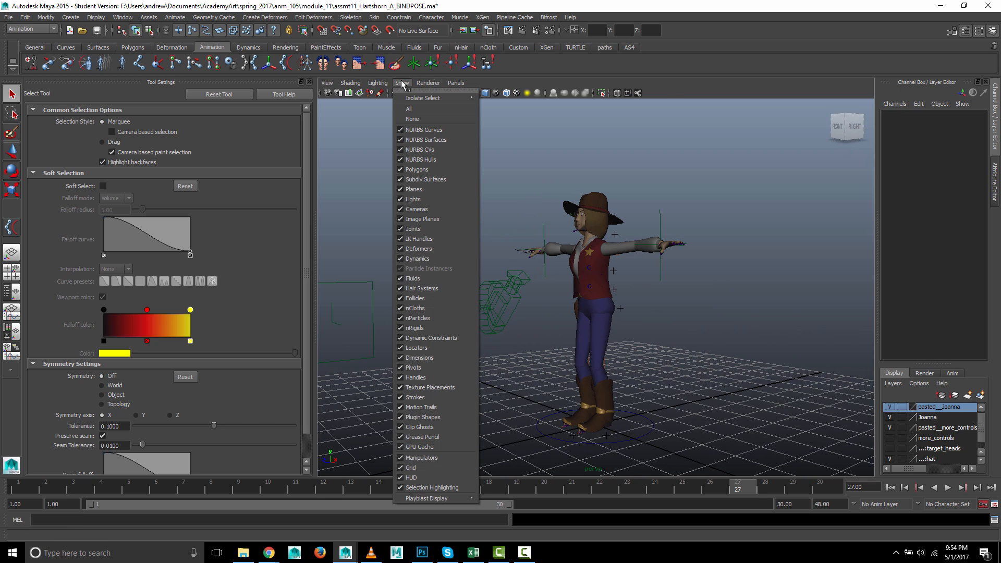
left_click(420, 239)
left_click_drag(523, 156, 483, 236, "alt")
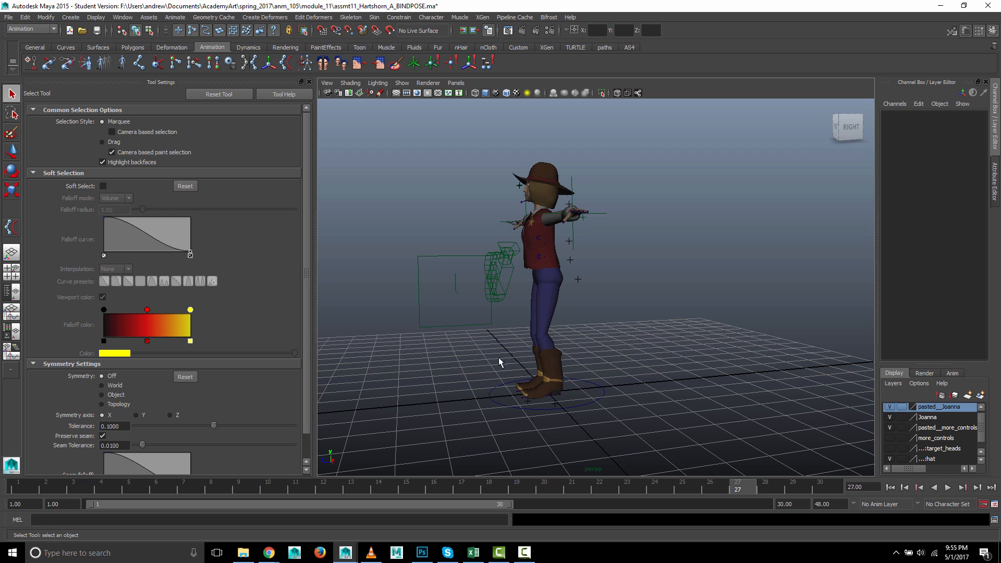
left_click_drag(518, 296, 499, 272, "alt")
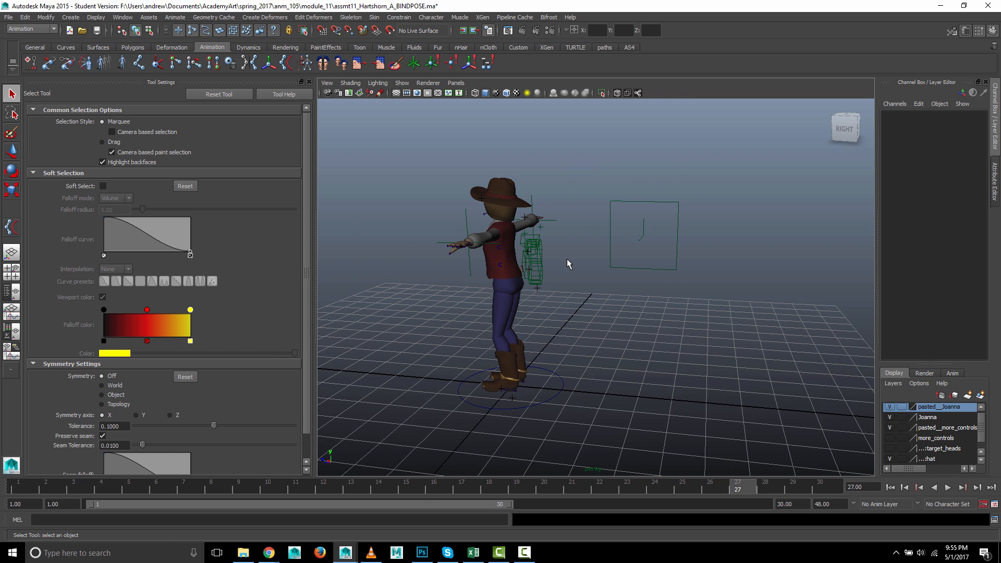